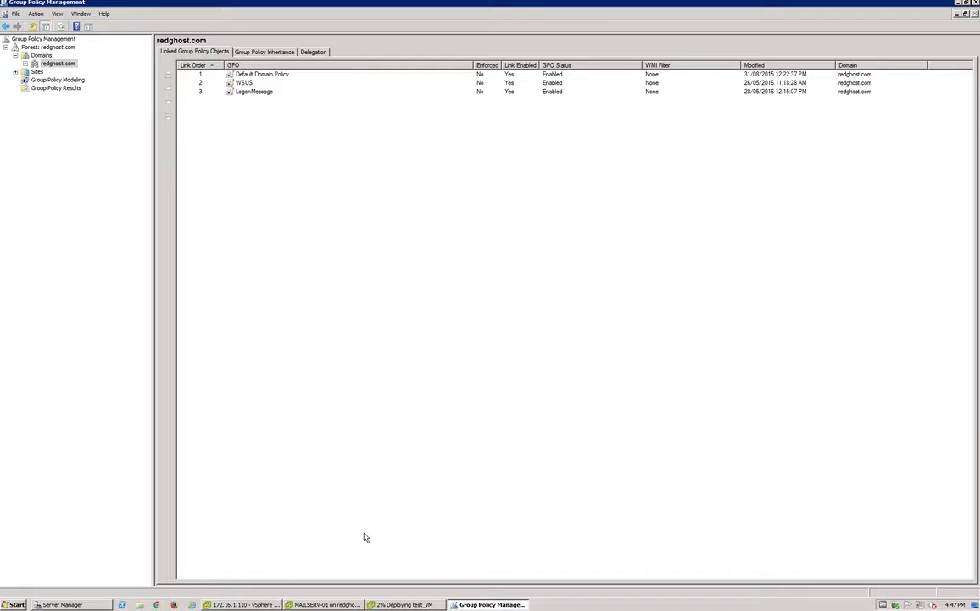
- Bring up the MAILSERV-01 virtual machine console at its logon screen
mouse_move(339, 605)
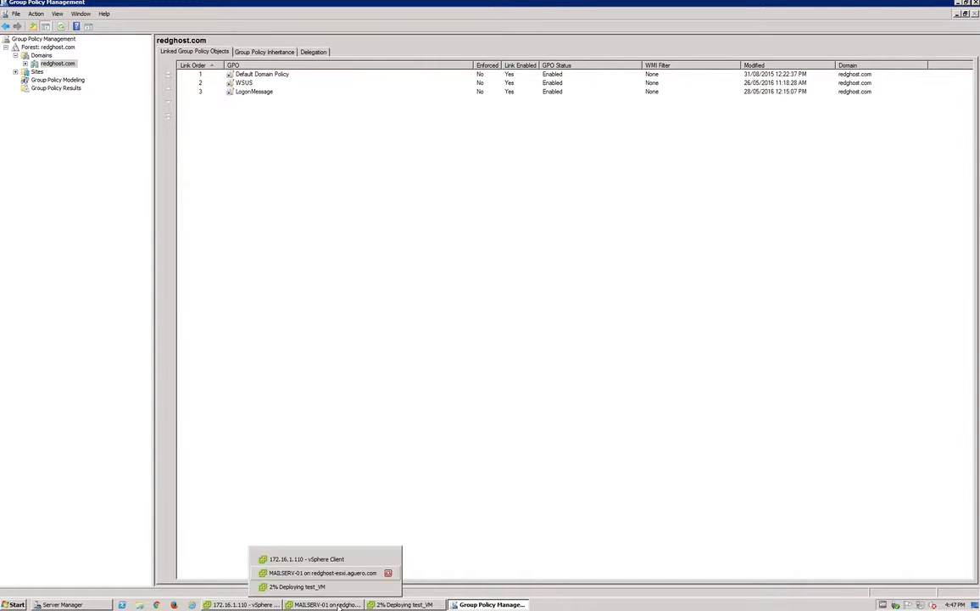
left_click(330, 569)
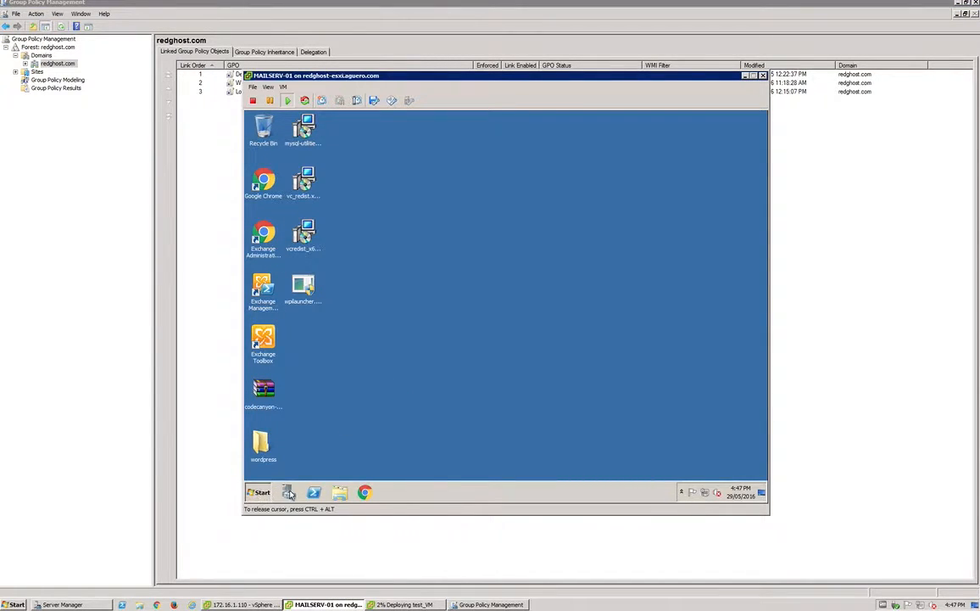
left_click(259, 493)
key("Escape")
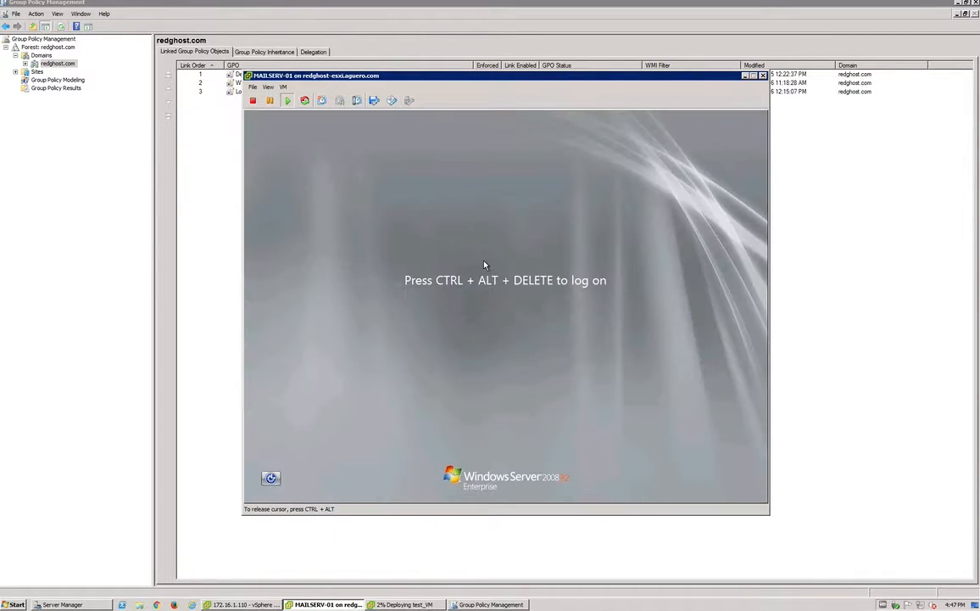
left_click_drag(377, 78, 362, 71)
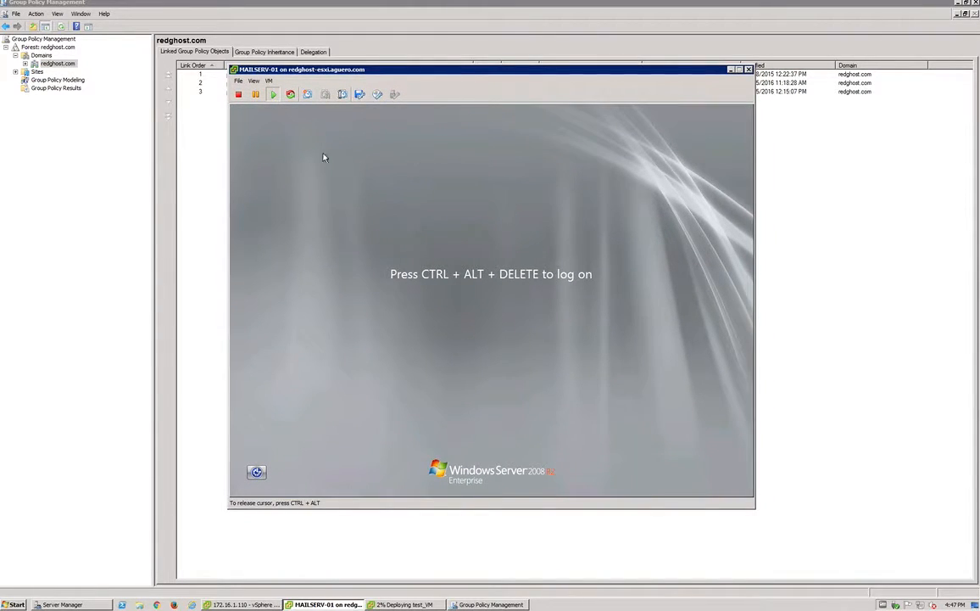
- Send Ctrl+Alt+Delete to the MAILSERV-01 guest, read and accept its logon notice, and close the console
left_click(270, 81)
mouse_move(371, 106)
left_click(430, 113)
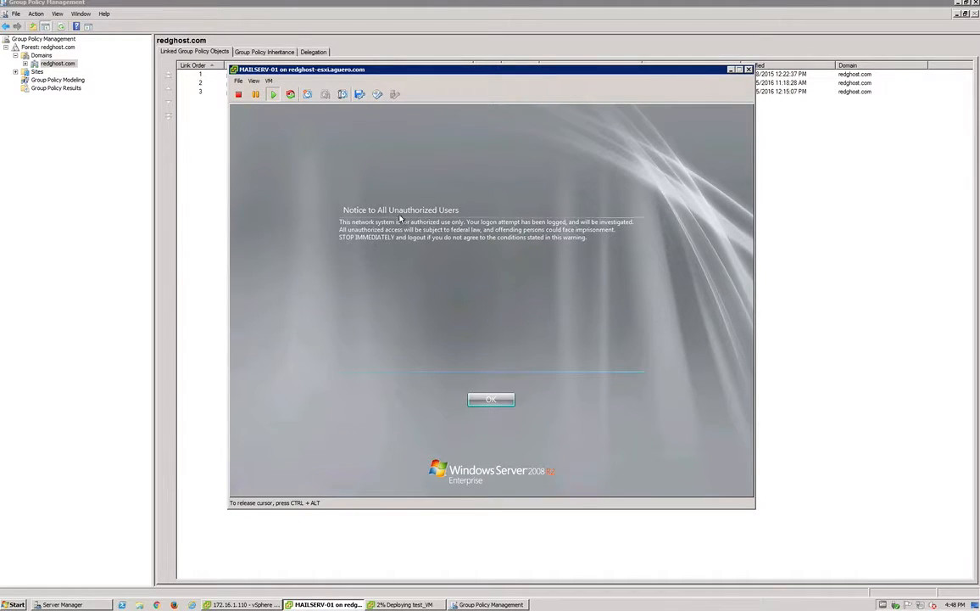
left_click(491, 400)
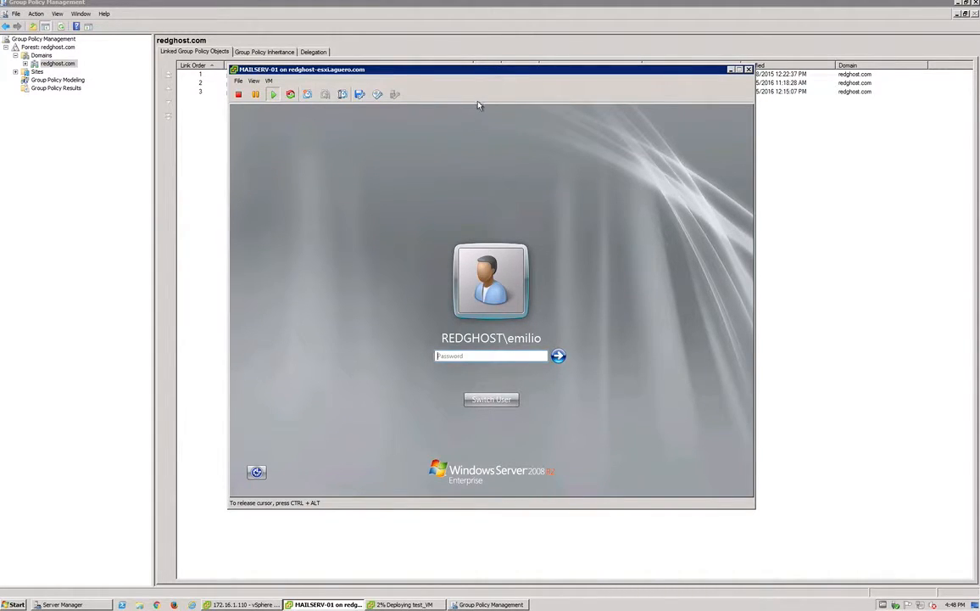
left_click(747, 70)
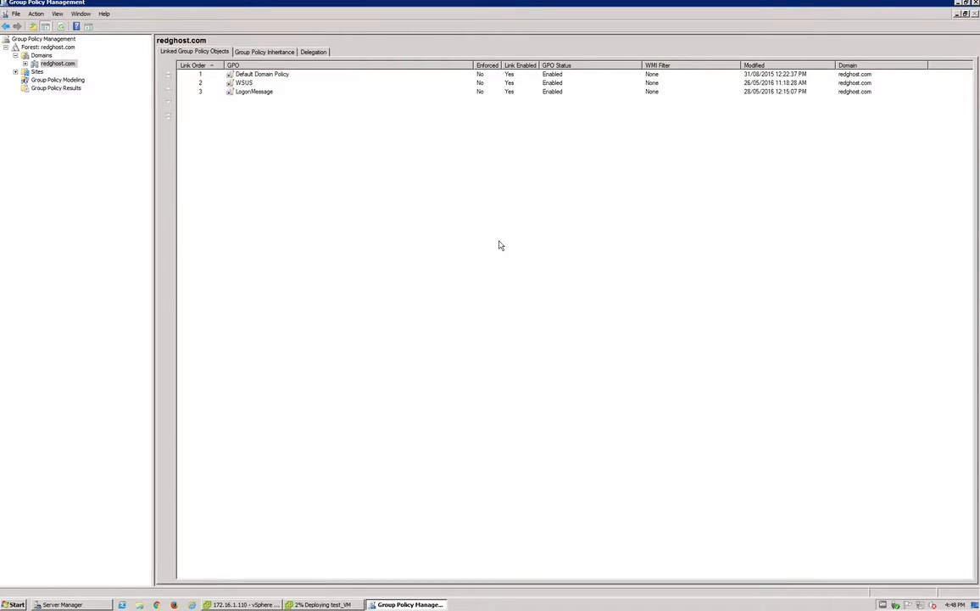
- Open another Group Policy Management console and view the GPO creation options for the redghost.com domain
key("super")
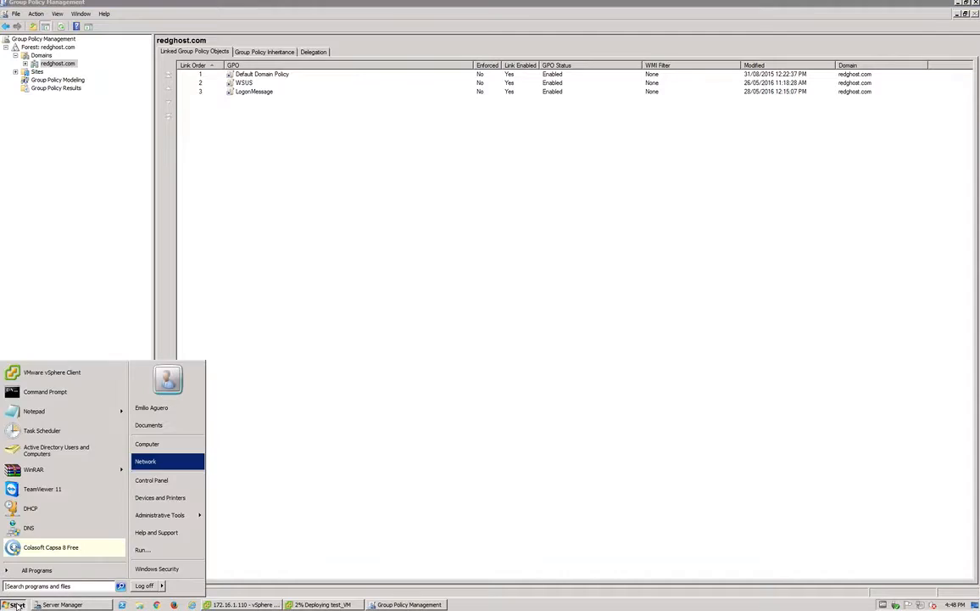
mouse_move(182, 516)
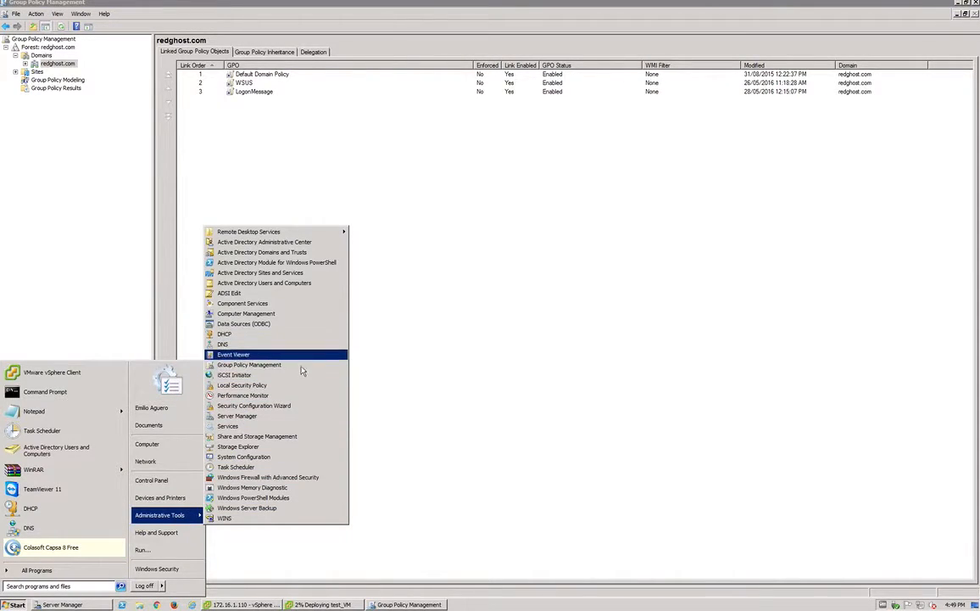
left_click(259, 365)
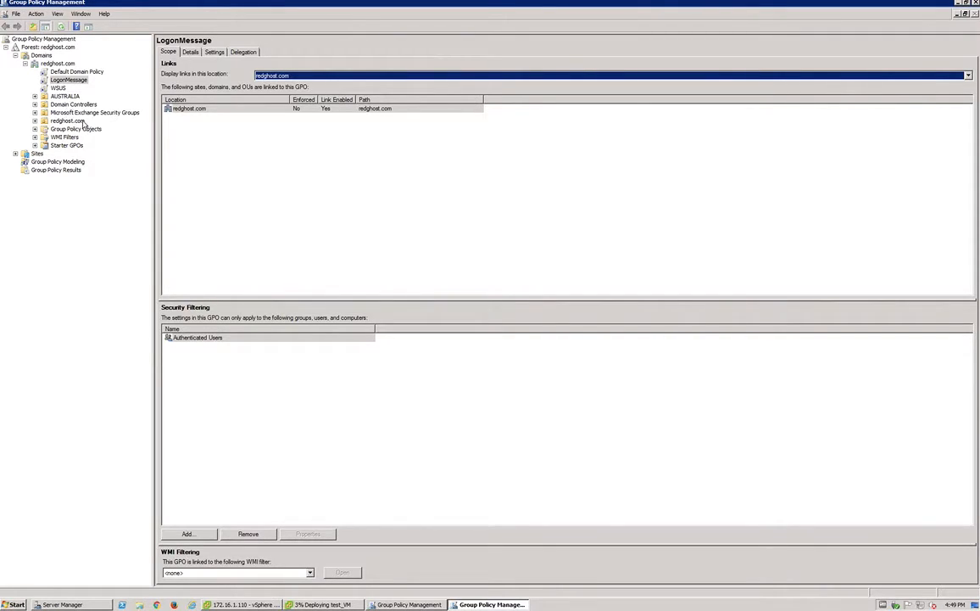
left_click(51, 64)
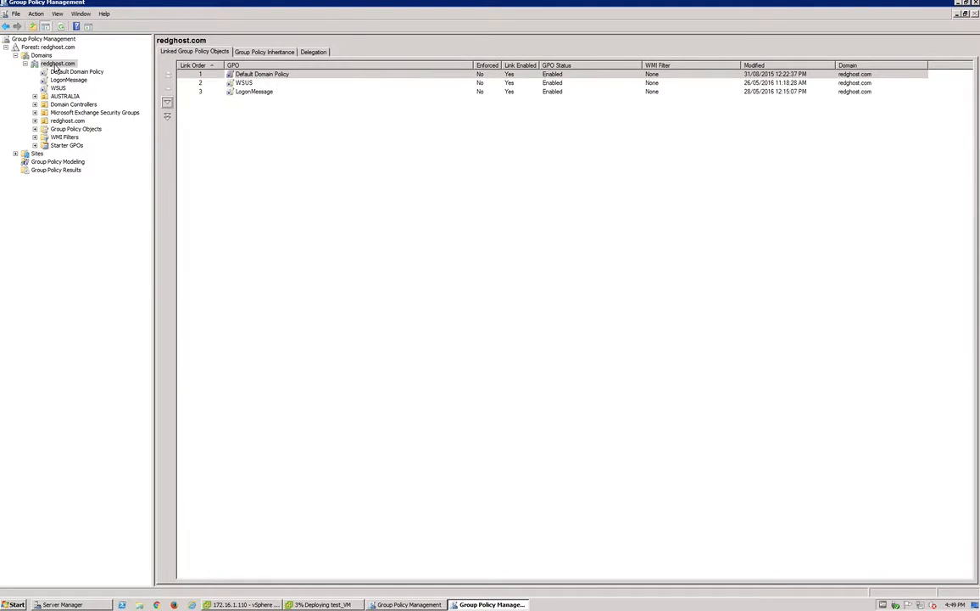
right_click(53, 65)
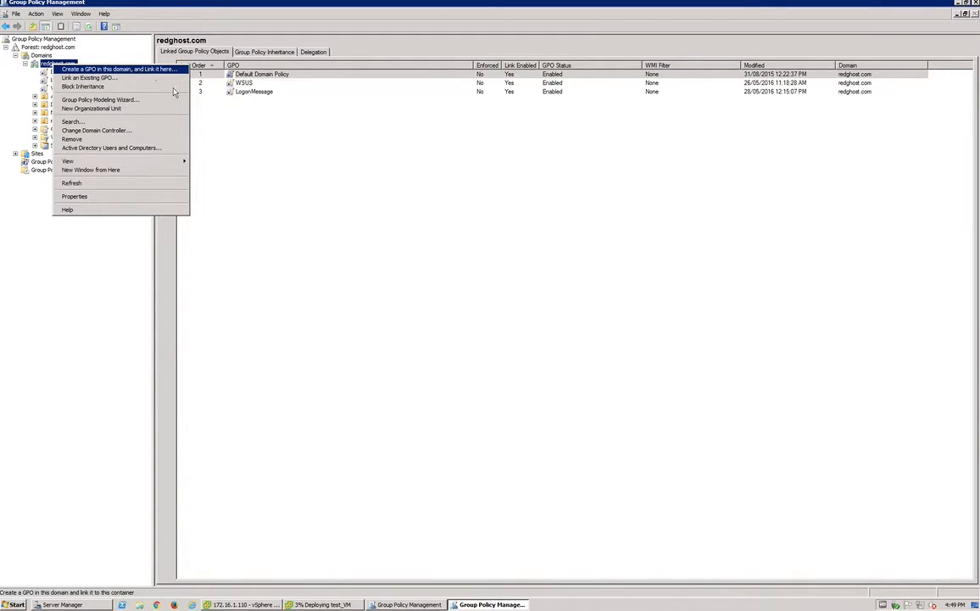
left_click(297, 149)
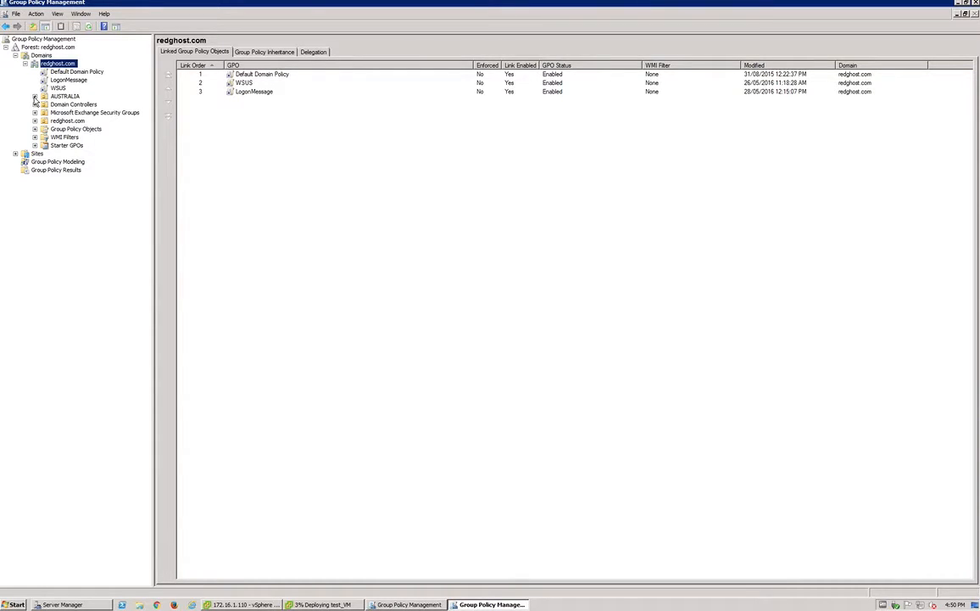
- Create a GPO with the default name New Group Policy Object, linked to the Computers OU under AUSTRALIA
left_click(35, 98)
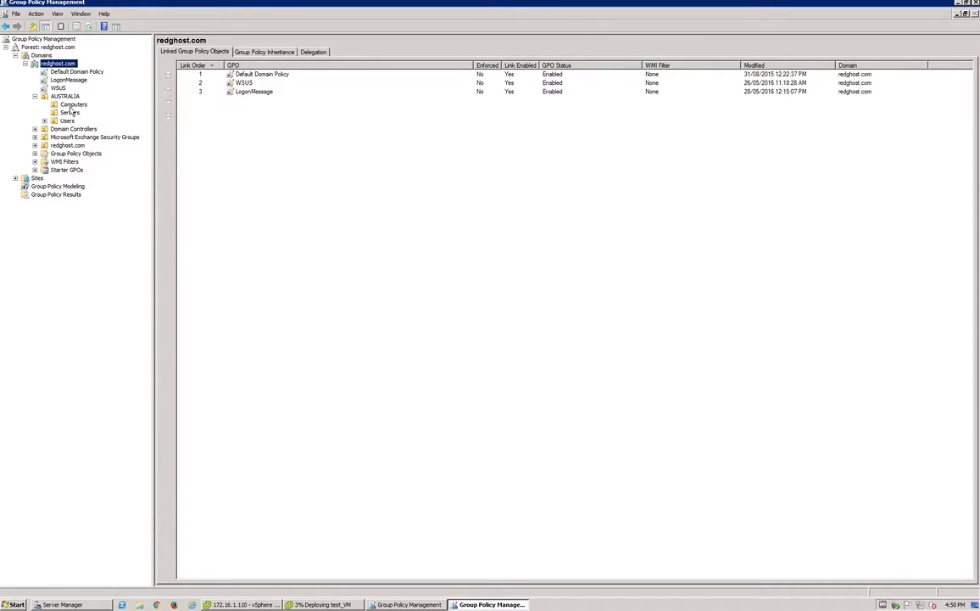
left_click(71, 105)
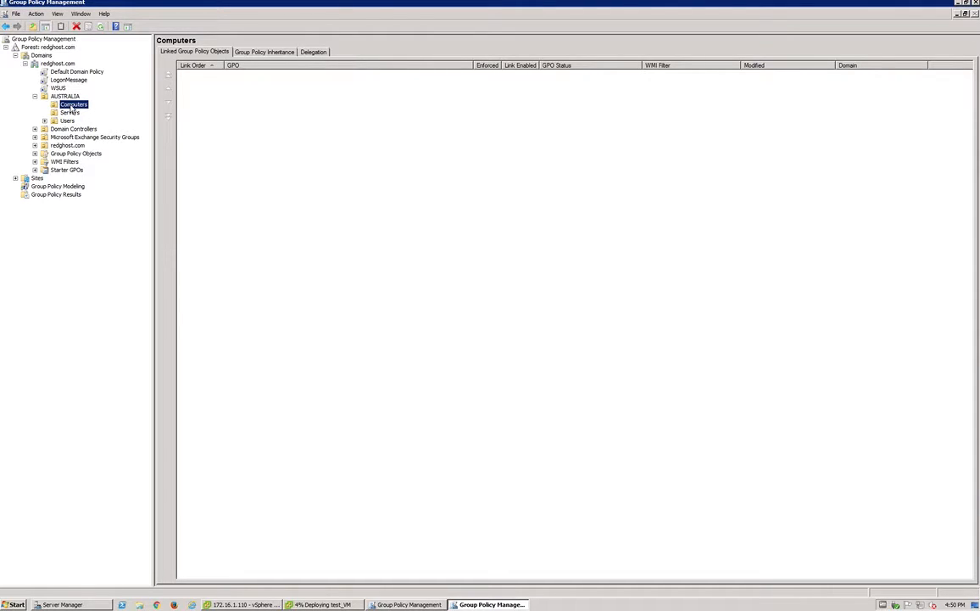
right_click(72, 106)
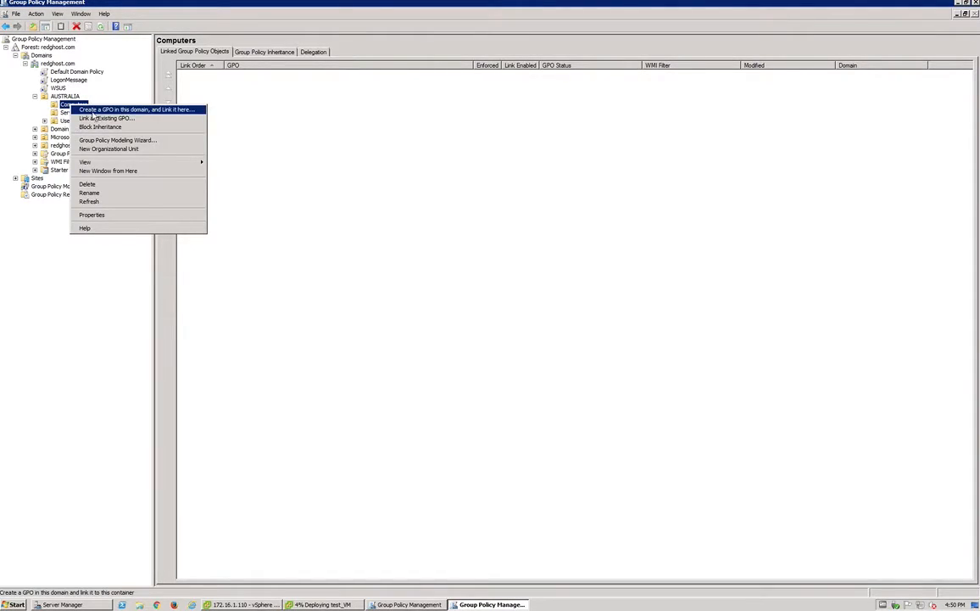
left_click(285, 127)
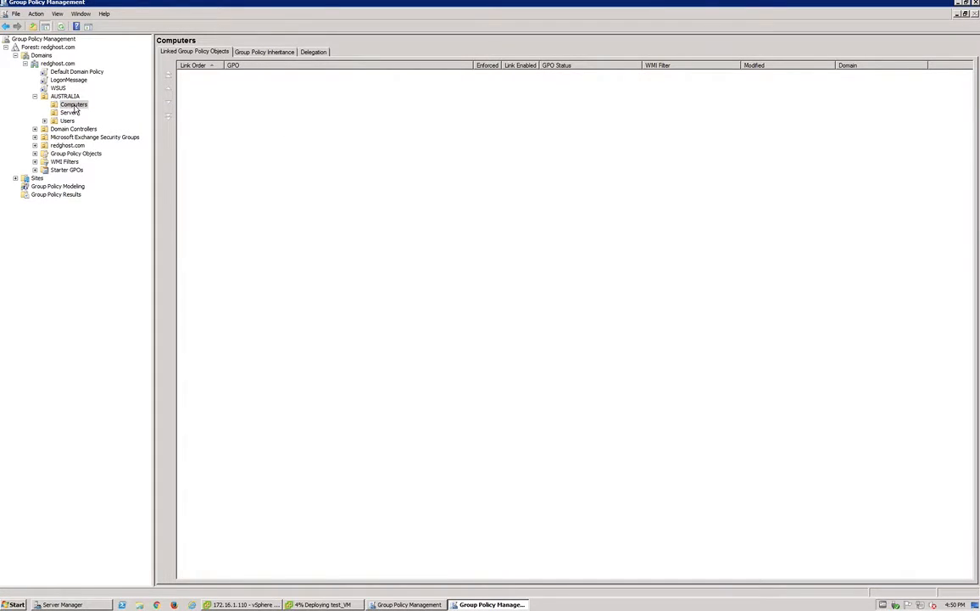
right_click(72, 105)
left_click(111, 100)
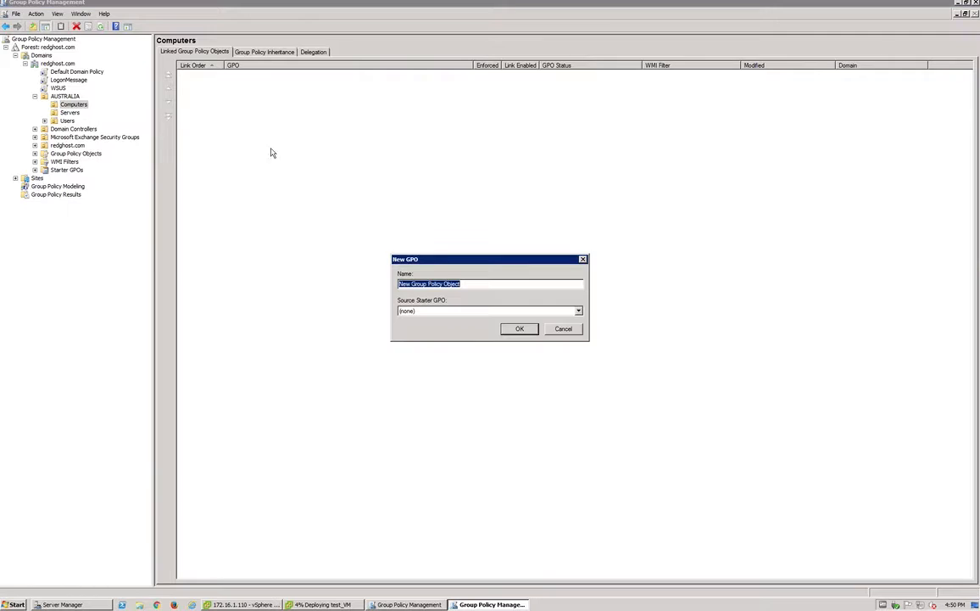
left_click(509, 327)
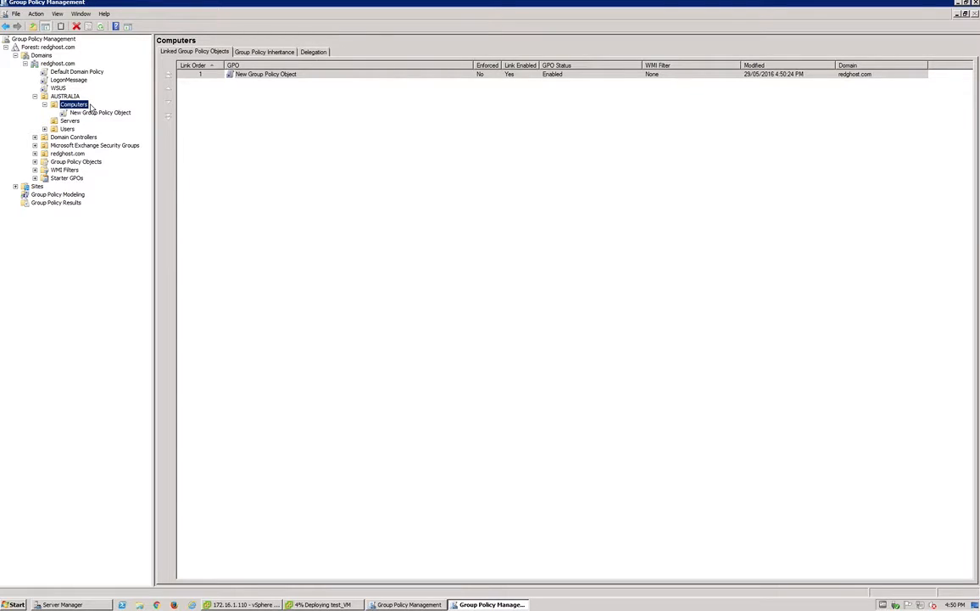
- Create a GPO named New Group Policy Object2 linked to the Servers OU under AUSTRALIA, and select it
right_click(63, 120)
left_click(95, 126)
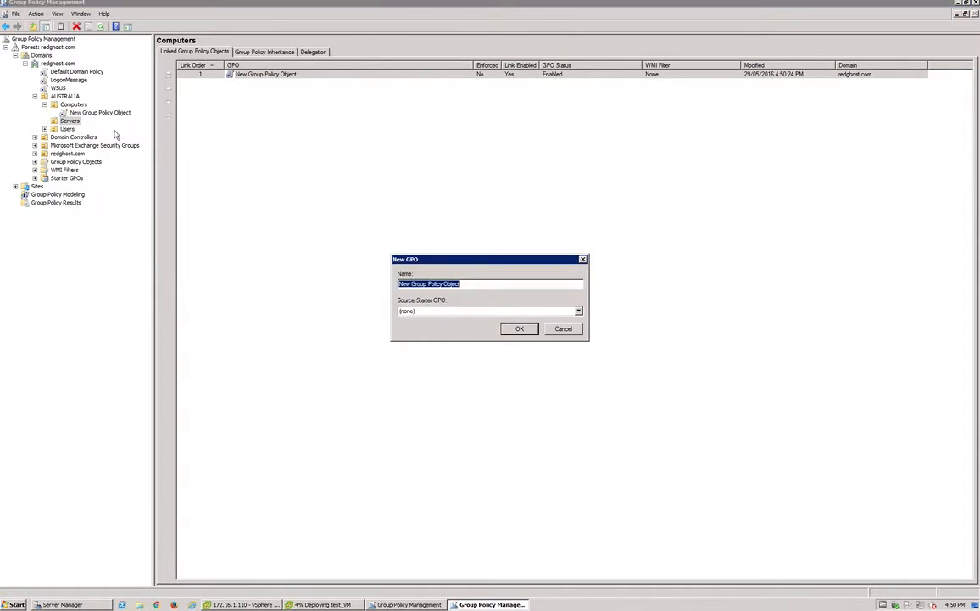
key("Return")
left_click(559, 326)
type("2")
left_click(518, 328)
left_click(92, 131)
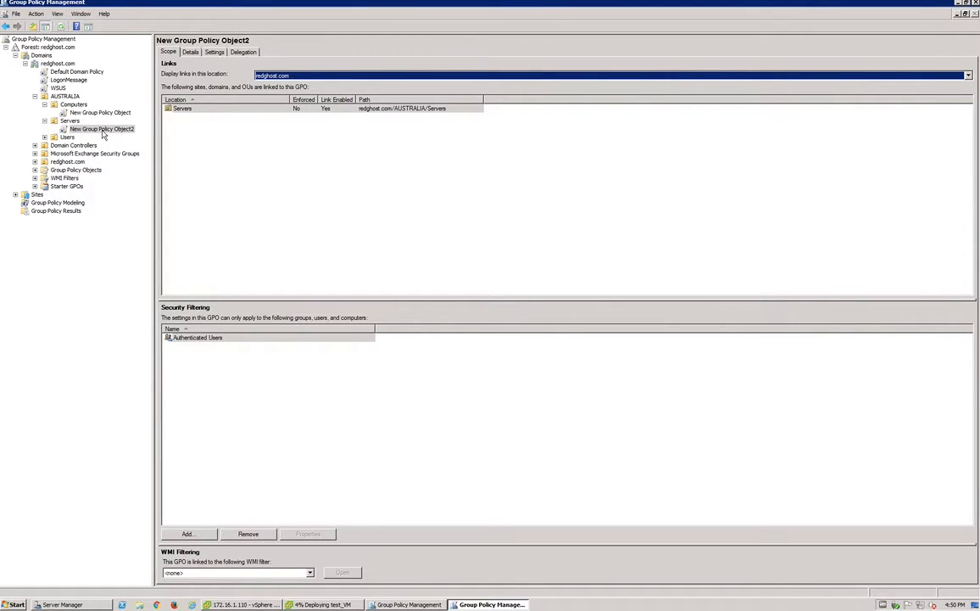
- Review the Servers OU's linked policies, the domain-level LogonMessage GPO's scope and the AUSTRALIA OU structure
left_click(69, 121)
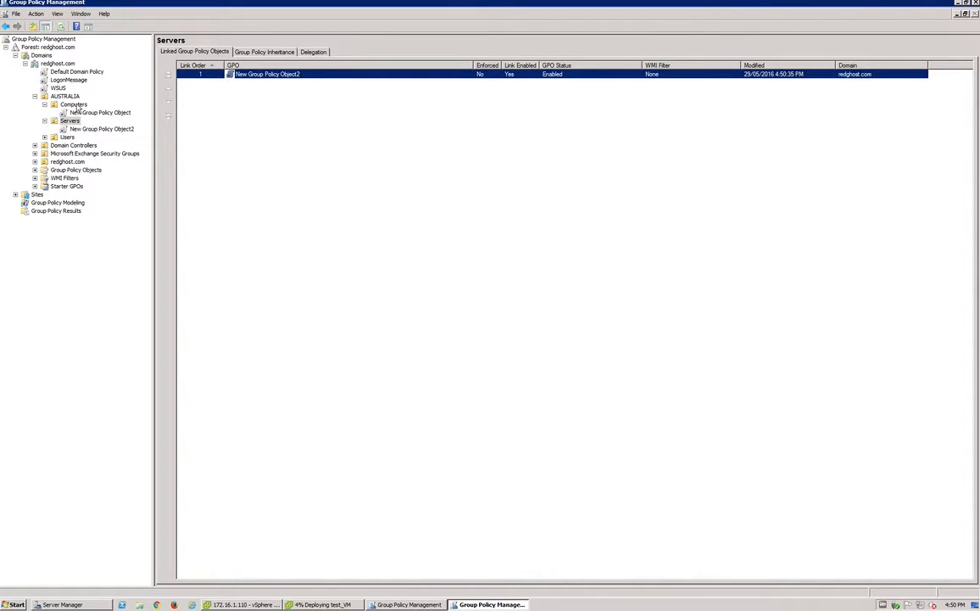
left_click(35, 96)
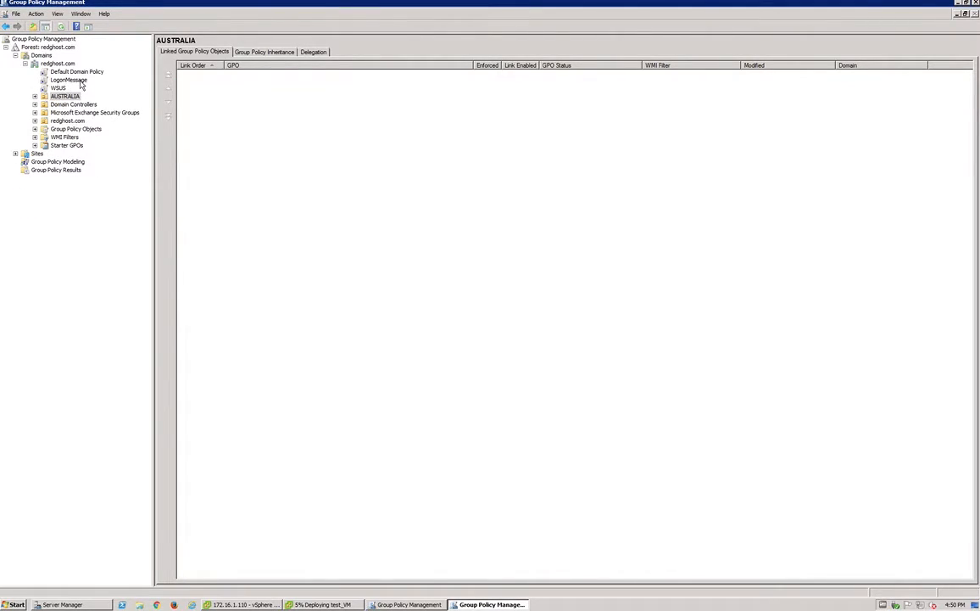
left_click(69, 80)
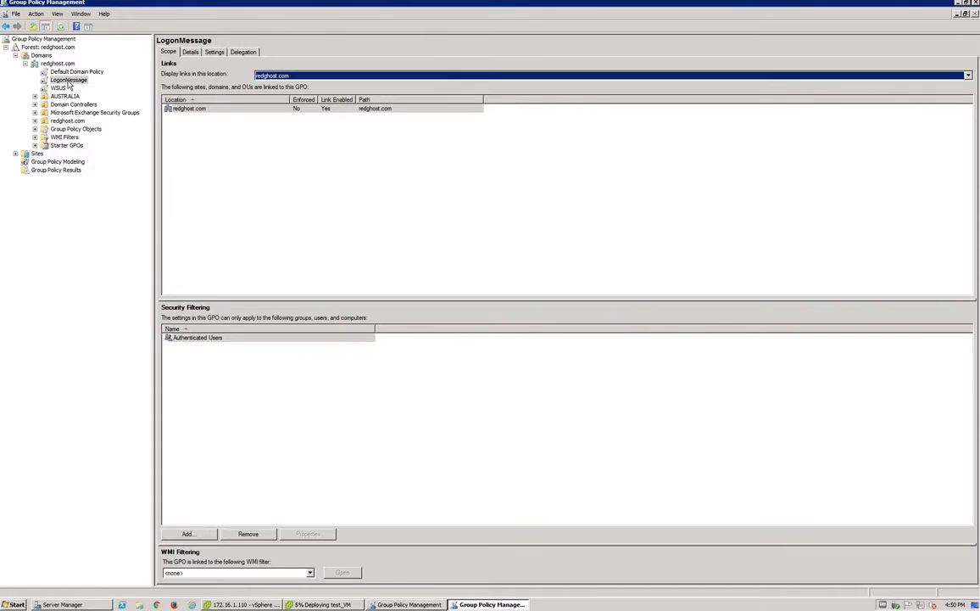
left_click(35, 96)
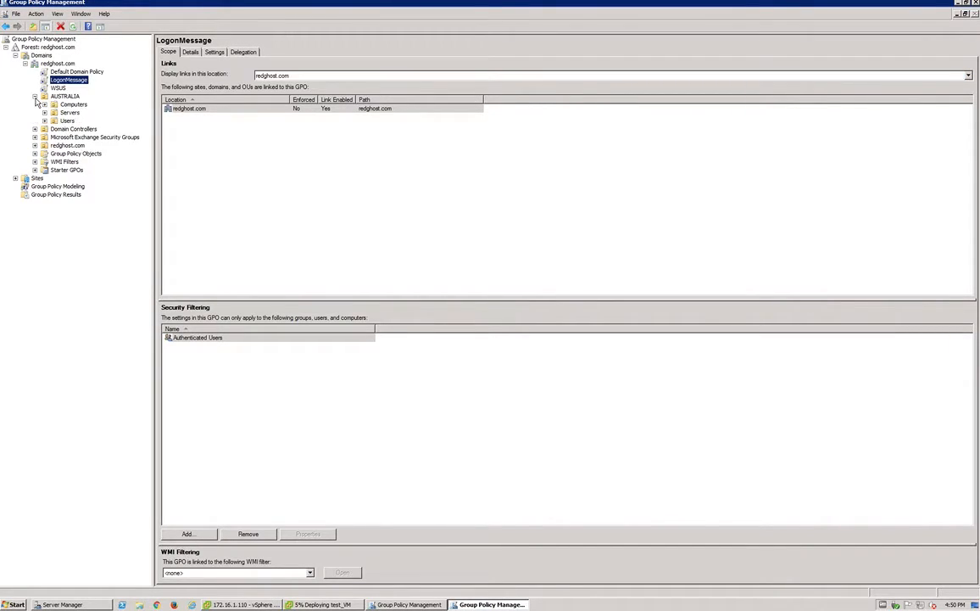
left_click(45, 104)
right_click(53, 65)
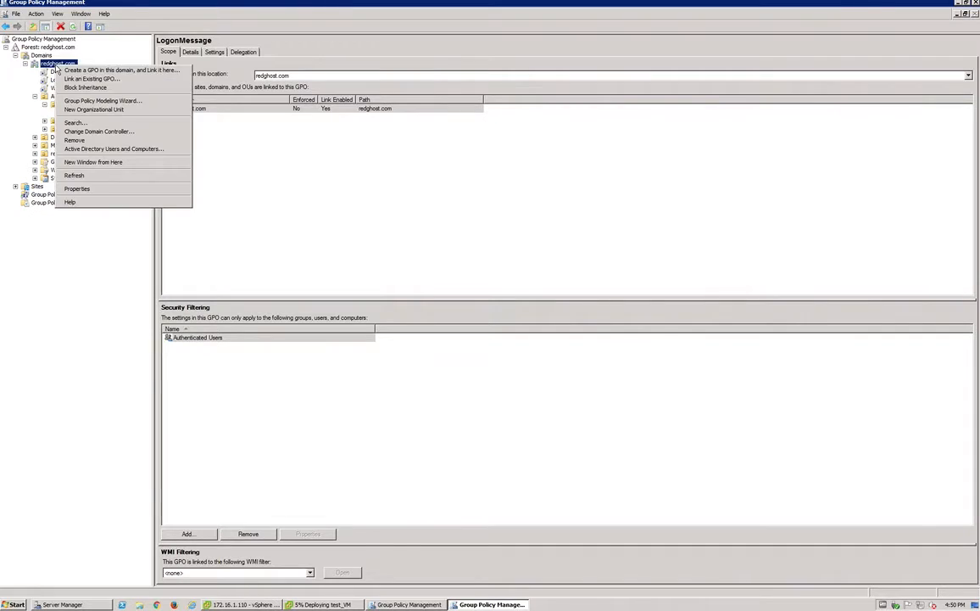
left_click(88, 75)
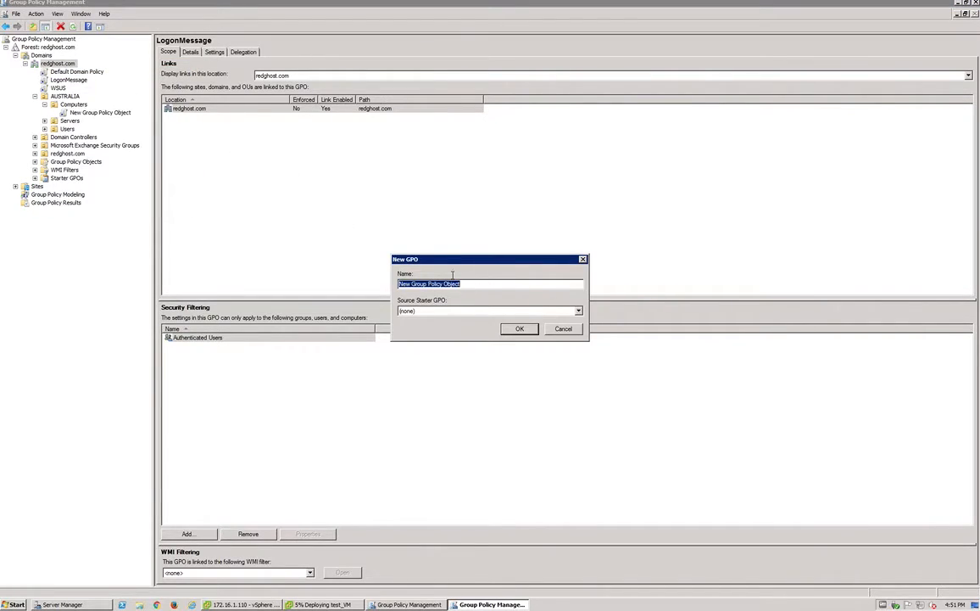
left_click(564, 330)
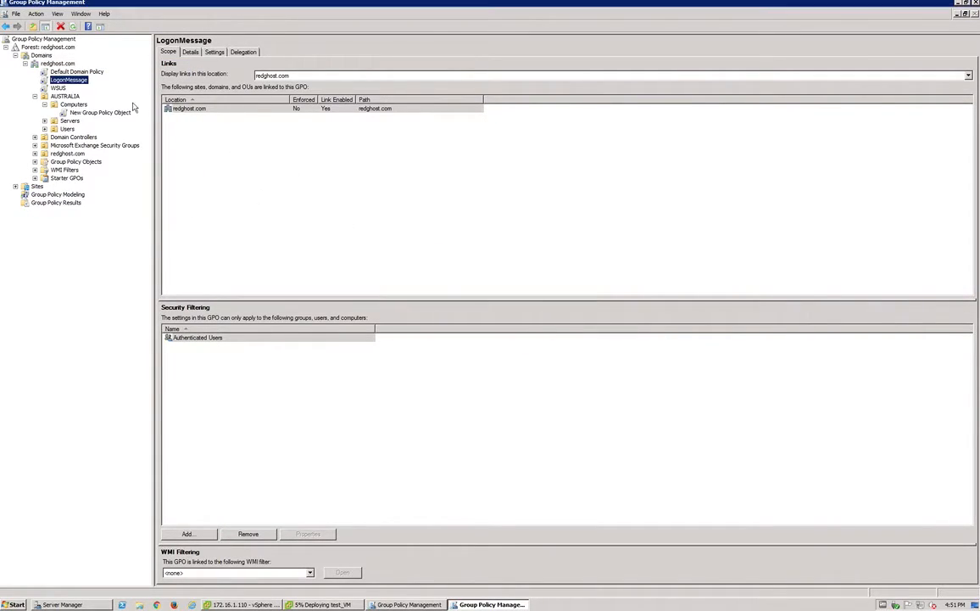
- Open the LogonMessage GPO in the Group Policy Management Editor and enlarge the editor window
right_click(62, 84)
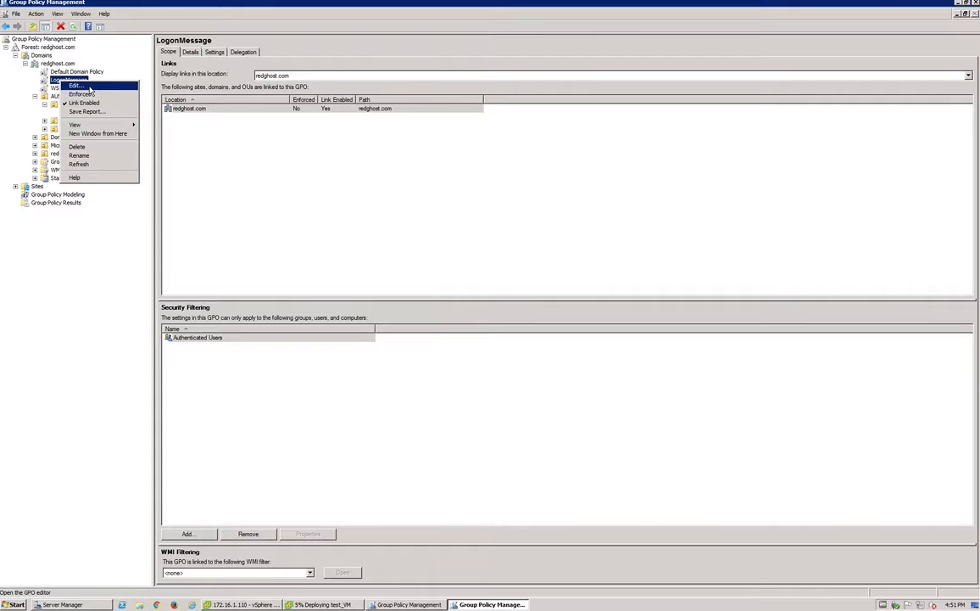
left_click(78, 85)
left_click_drag(151, 40, 469, 114)
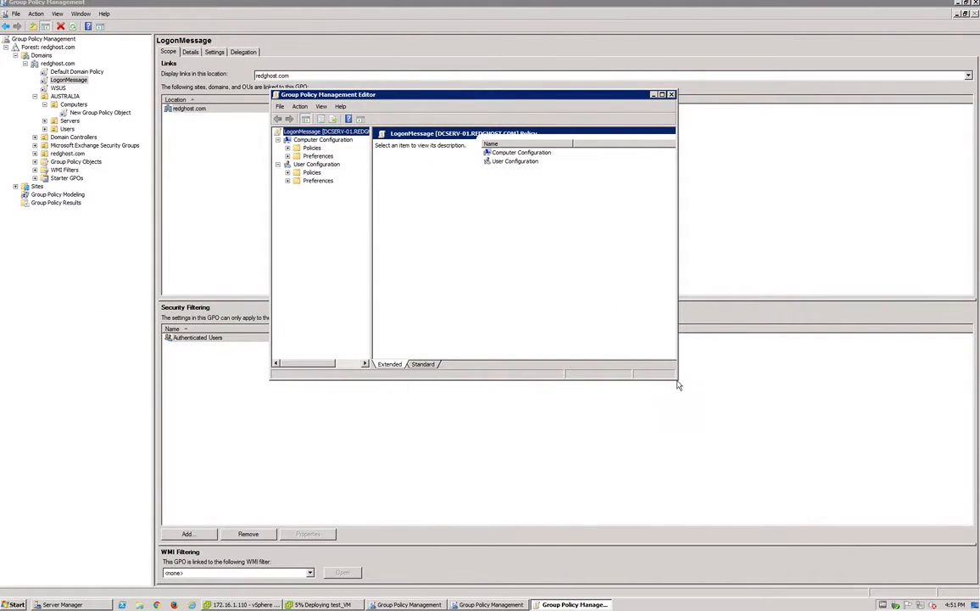
left_click_drag(678, 384, 847, 465)
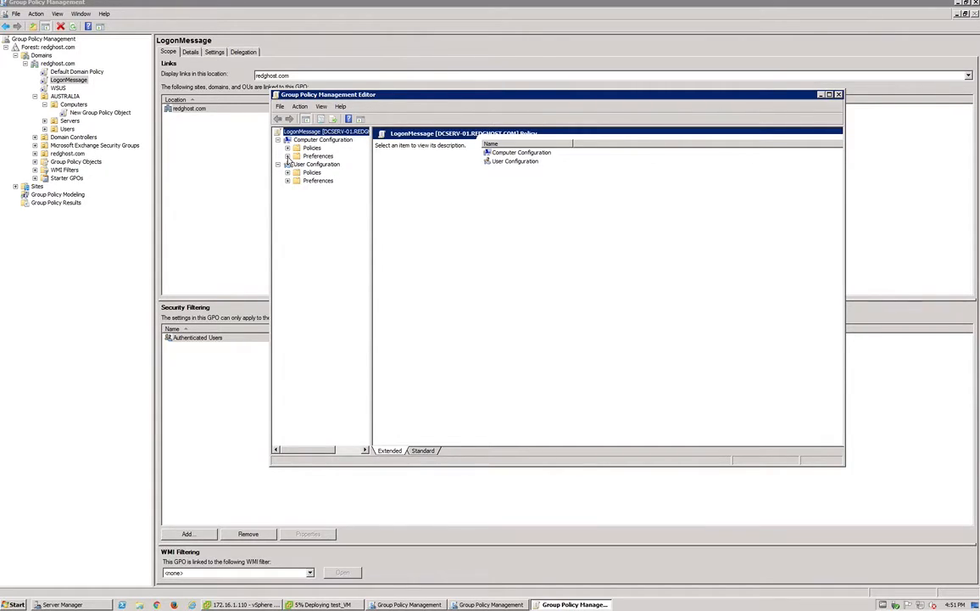
- Show all configured settings of the LogonMessage GPO in the management console and highlight its interactive logon message text
left_click(240, 173)
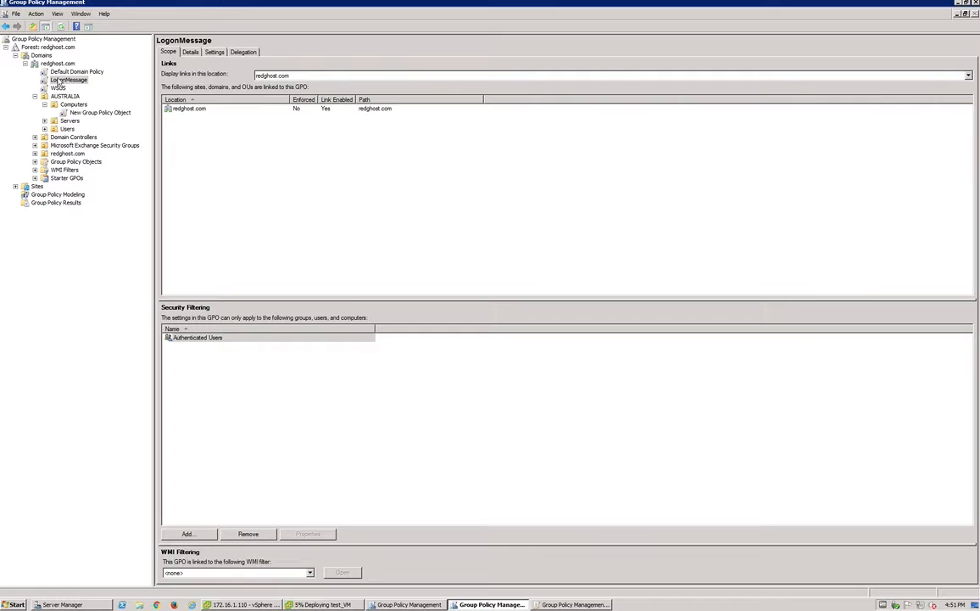
left_click(215, 54)
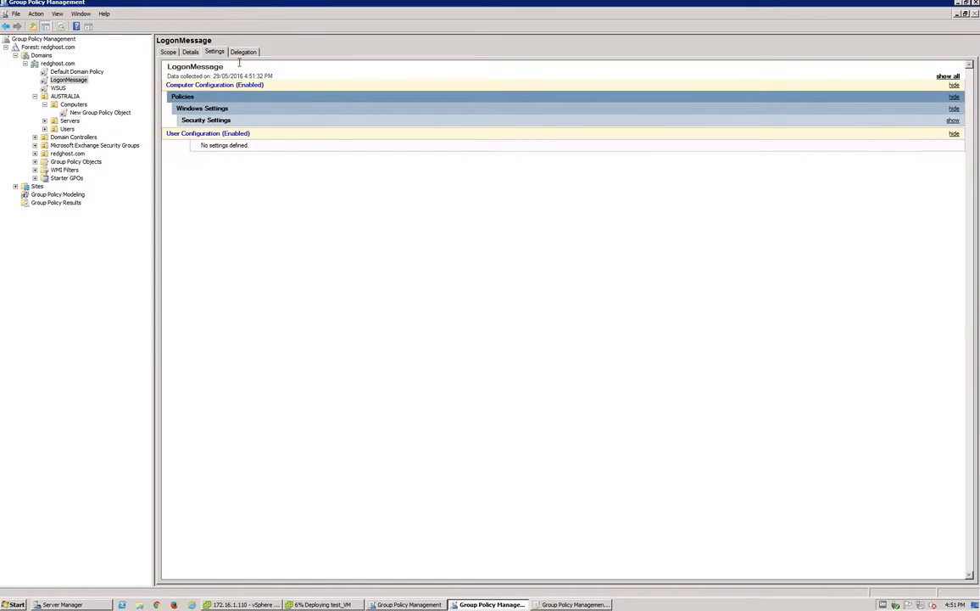
left_click(948, 77)
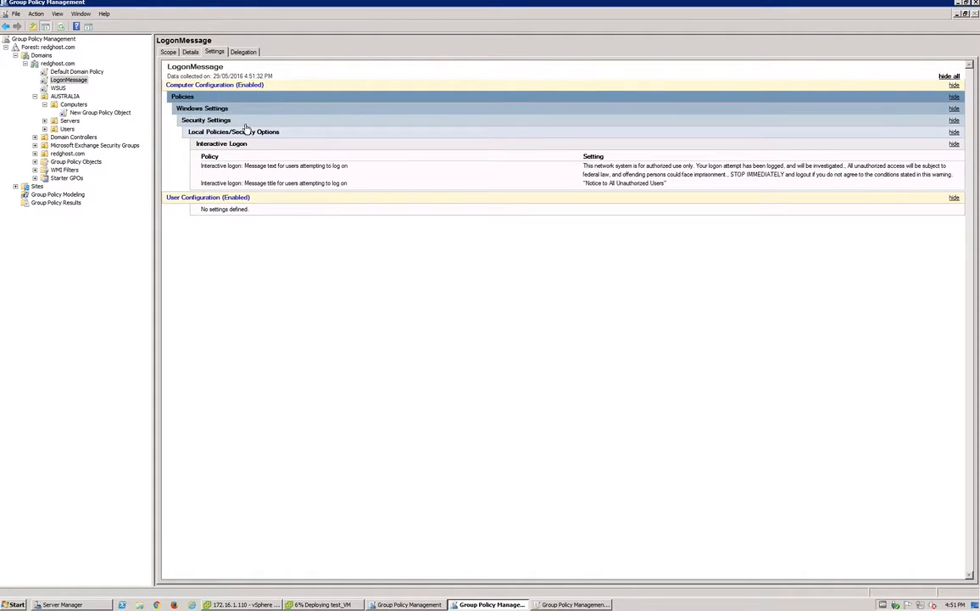
left_click_drag(598, 167, 882, 183)
left_click_drag(946, 179, 949, 174)
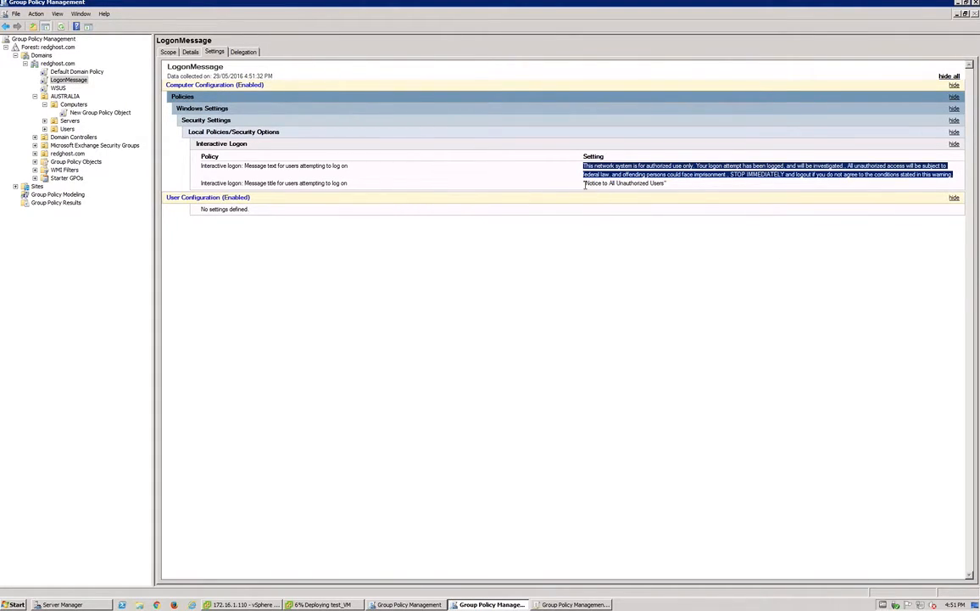
- Highlight the interactive logon message title in the LogonMessage settings report, and clear the highlight
left_click_drag(582, 184, 670, 188)
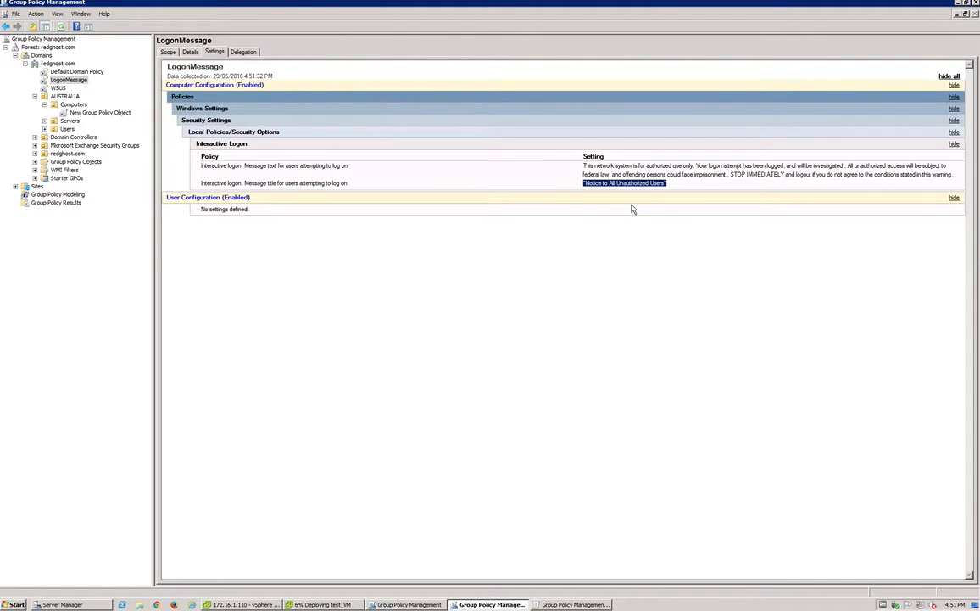
left_click(514, 223)
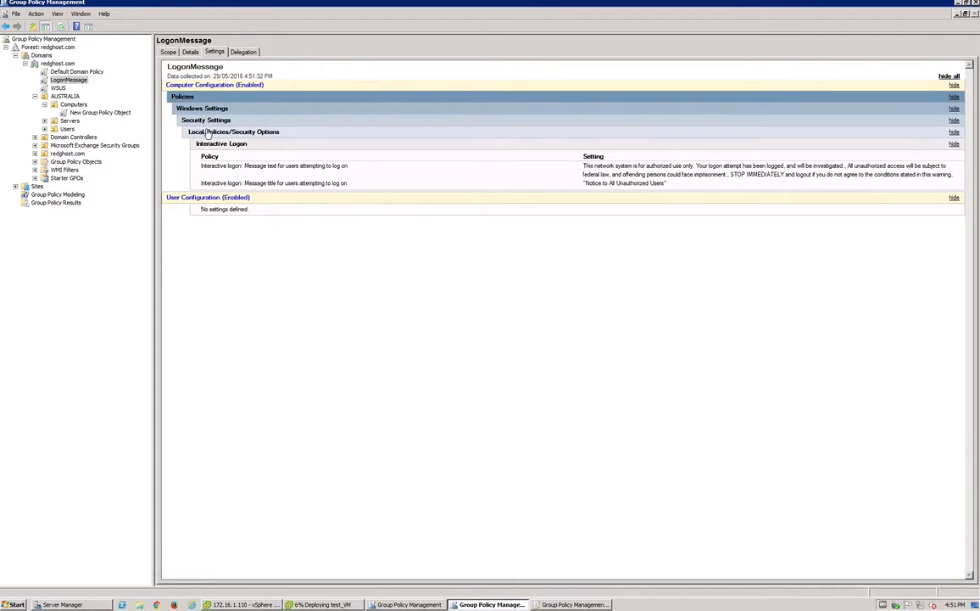
- In the LogonMessage editor, show Computer Configuration > Policies > Windows Settings > Security Settings > Local Policies > Security Options, and enlarge the window
left_click(578, 604)
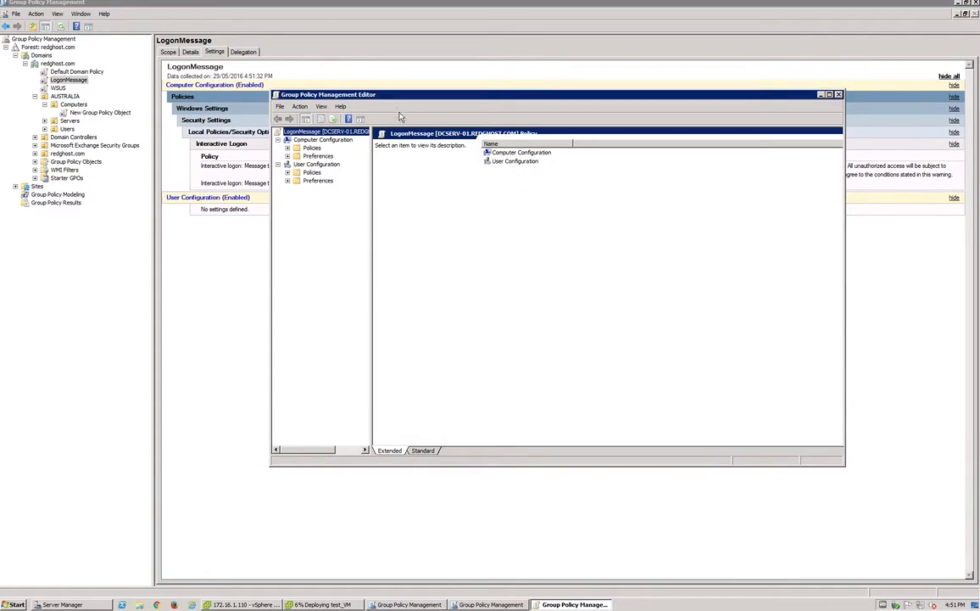
left_click_drag(411, 107, 506, 138)
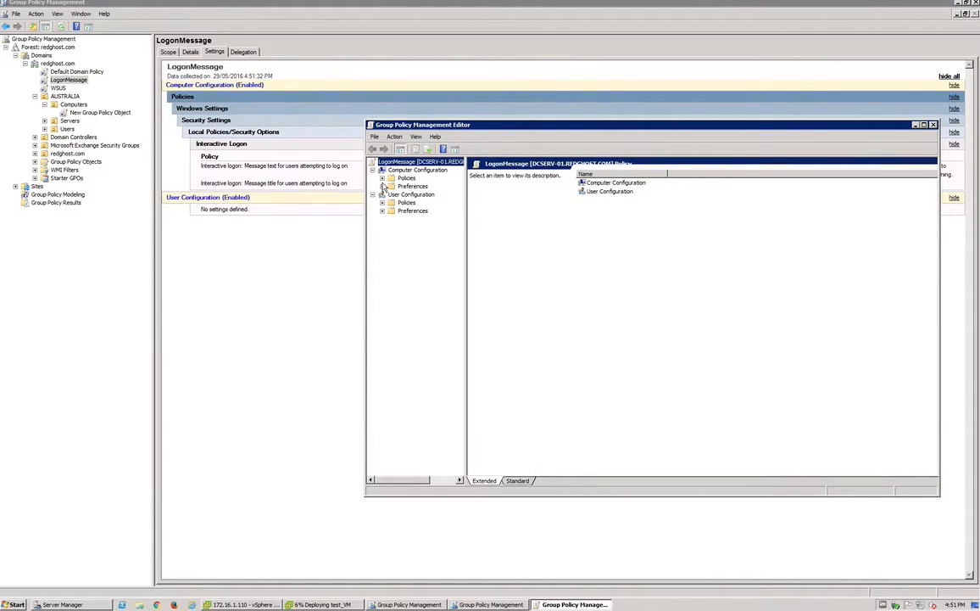
left_click(383, 179)
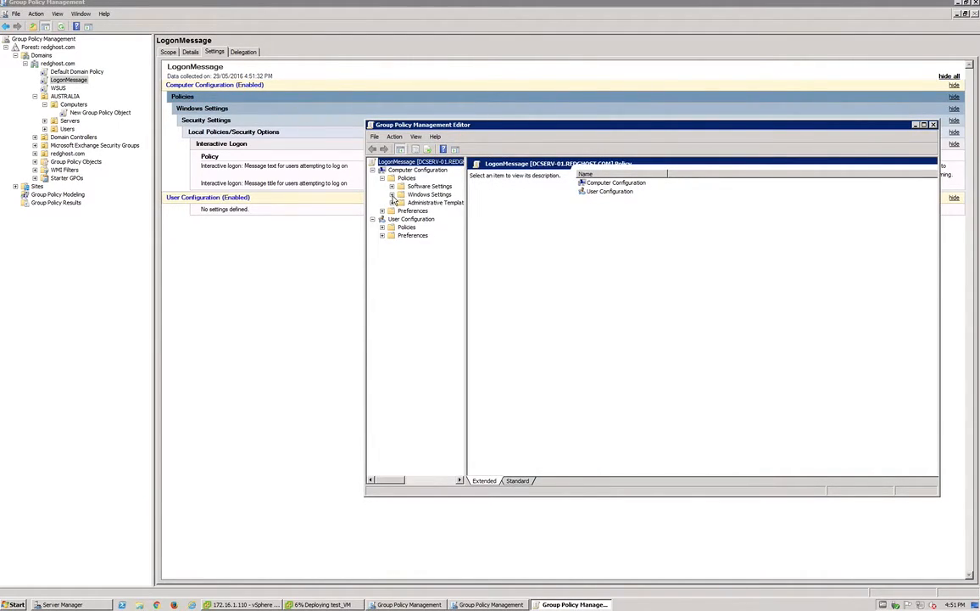
left_click(392, 195)
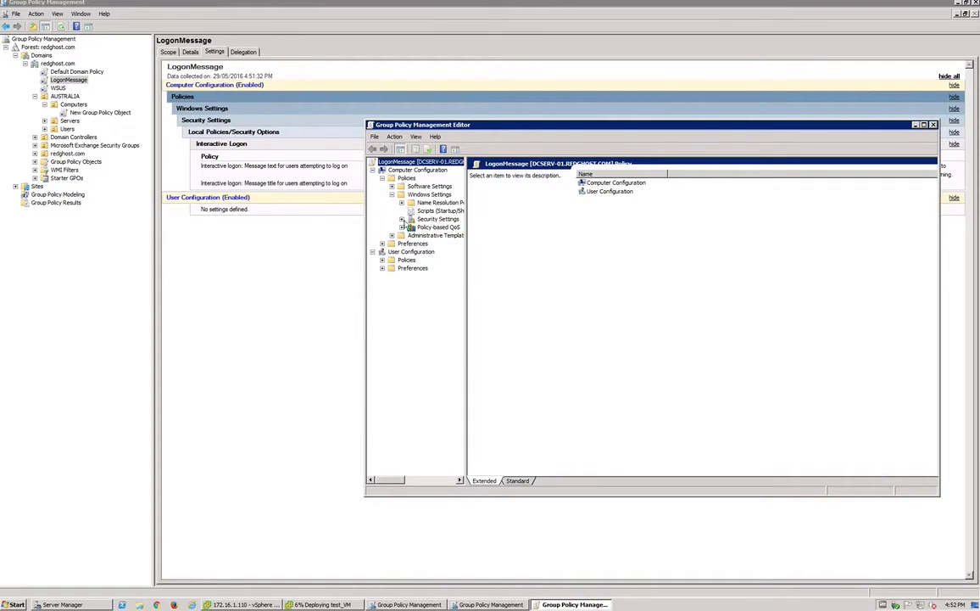
left_click(402, 219)
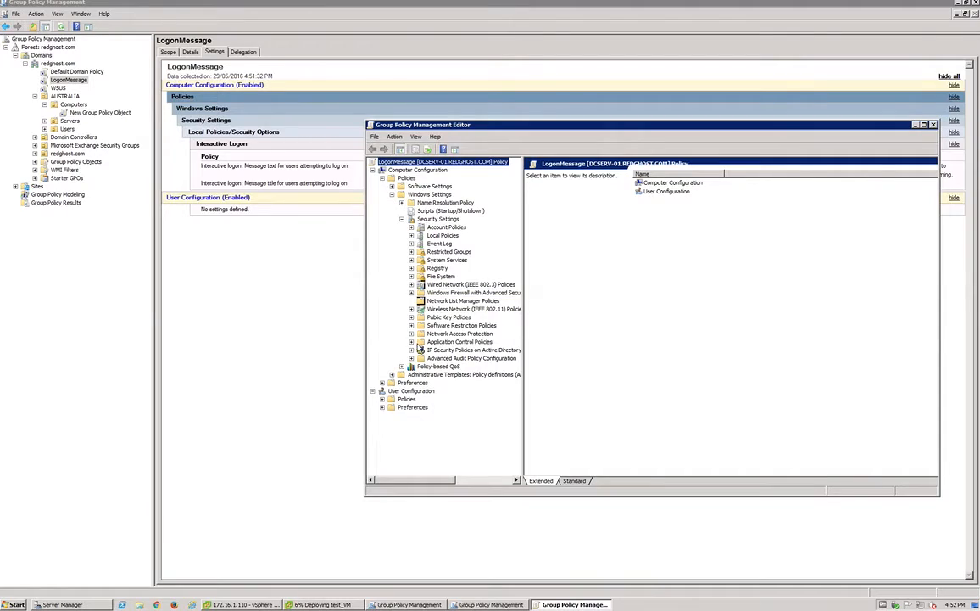
left_click(411, 235)
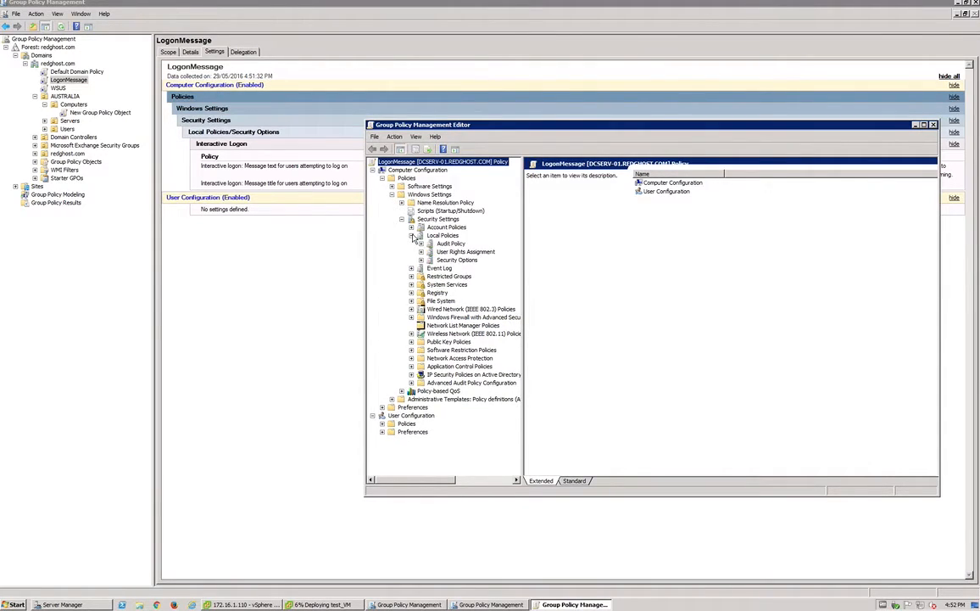
left_click(455, 260)
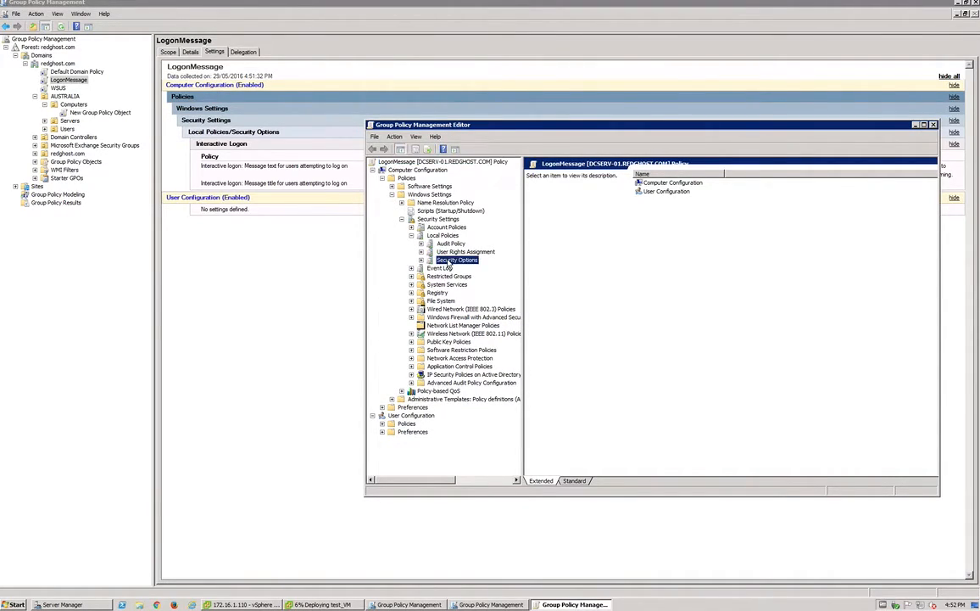
left_click_drag(462, 127, 381, 44)
left_click_drag(857, 414, 902, 542)
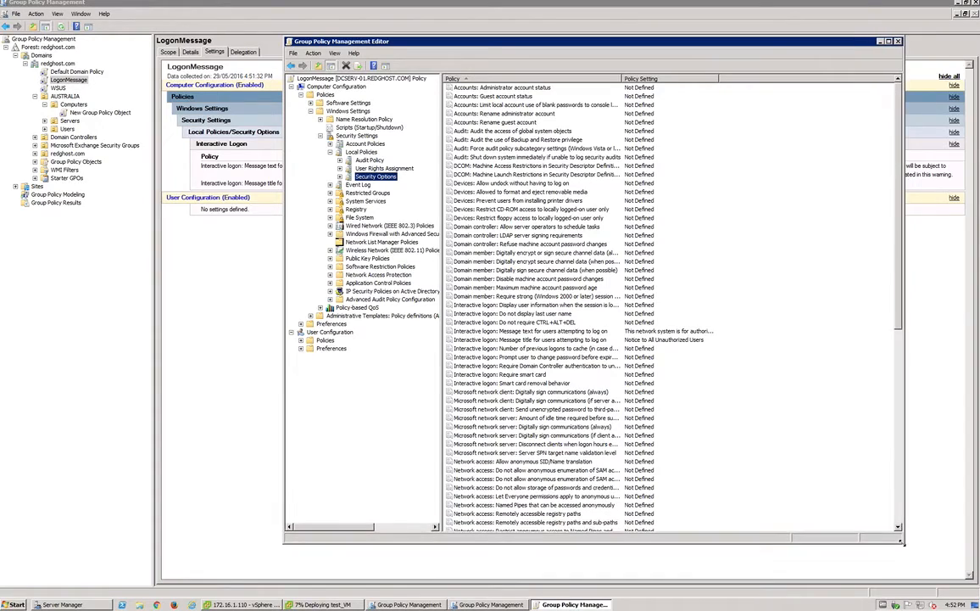
- Point out the interactive logon message policies and inspect the title text in the message title policy's properties
left_click(647, 332)
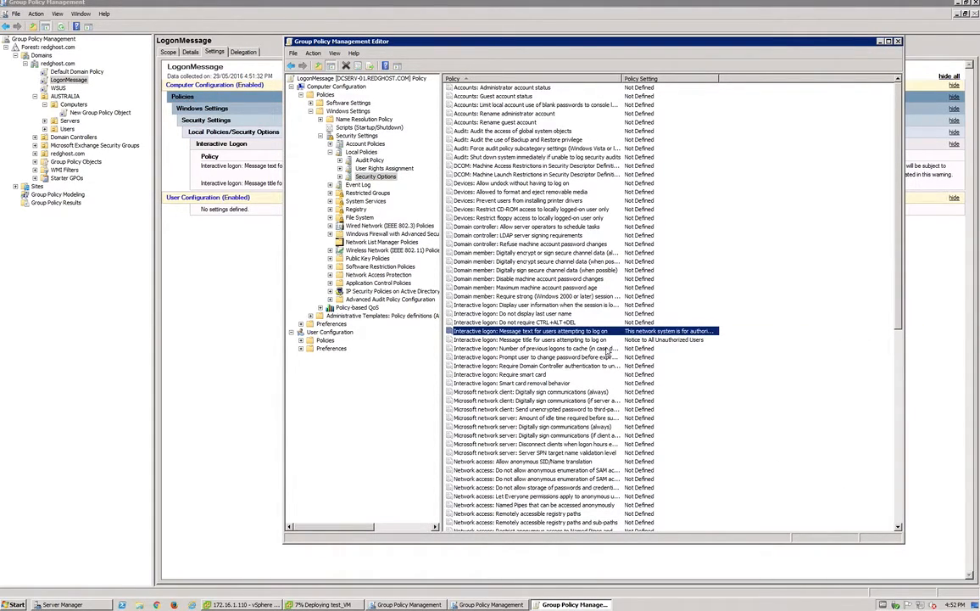
left_click(507, 323)
left_click(510, 332)
left_click(530, 340)
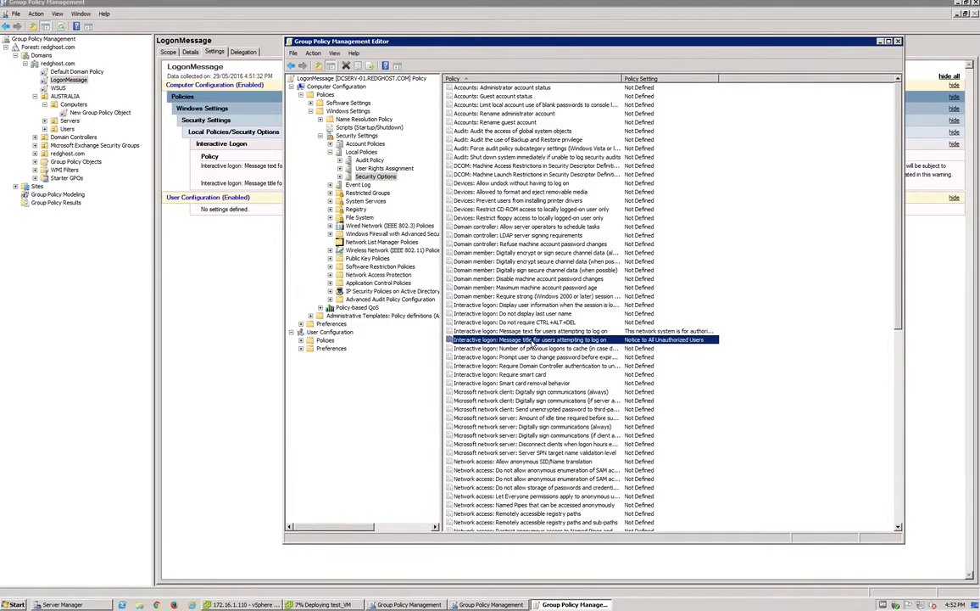
double_click(535, 341)
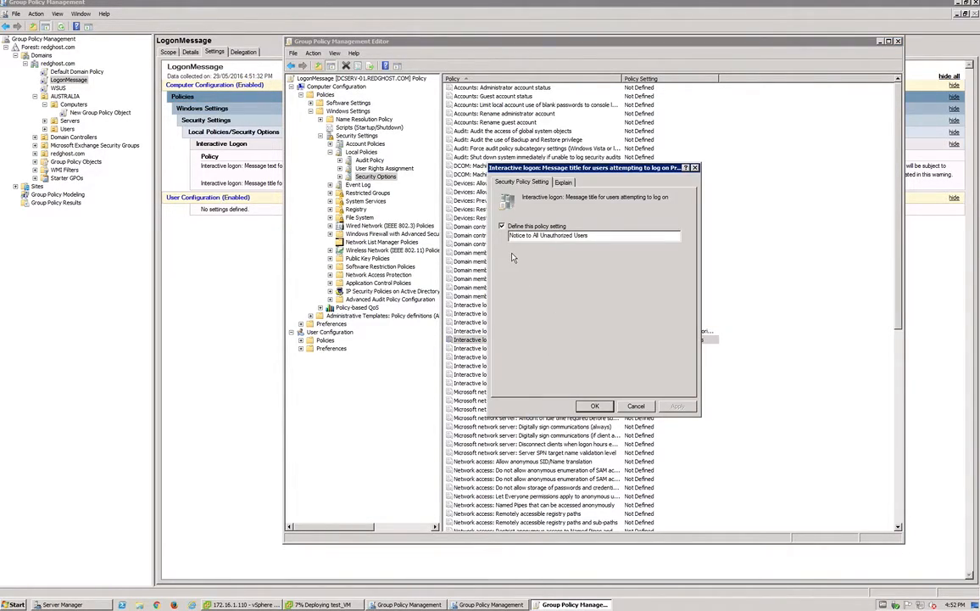
left_click_drag(606, 237, 507, 236)
left_click(595, 405)
- Inspect the message text in the "Interactive logon: Message text for users attempting to log on" policy's properties, and close the policy editor
double_click(543, 331)
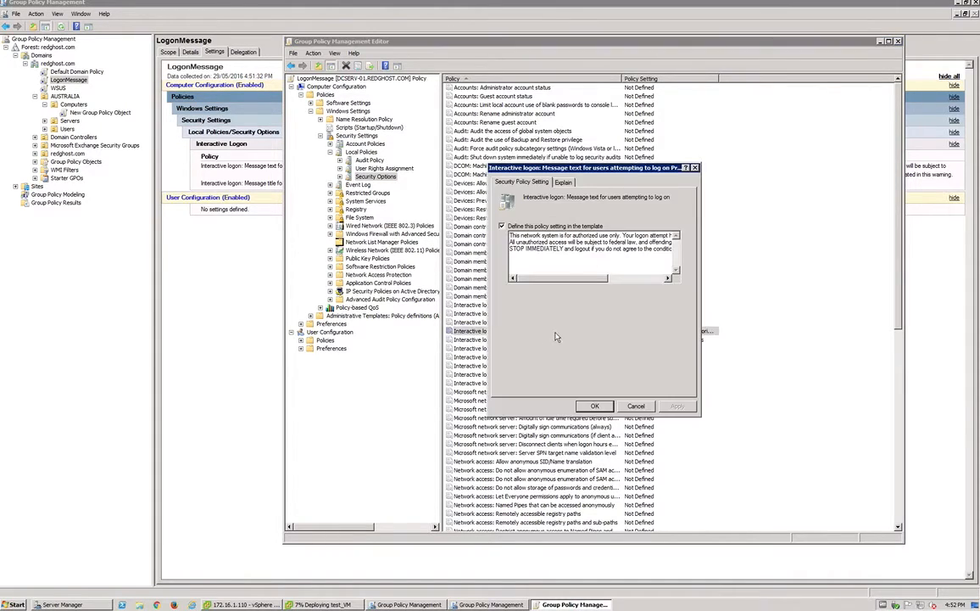
left_click_drag(510, 235, 565, 252)
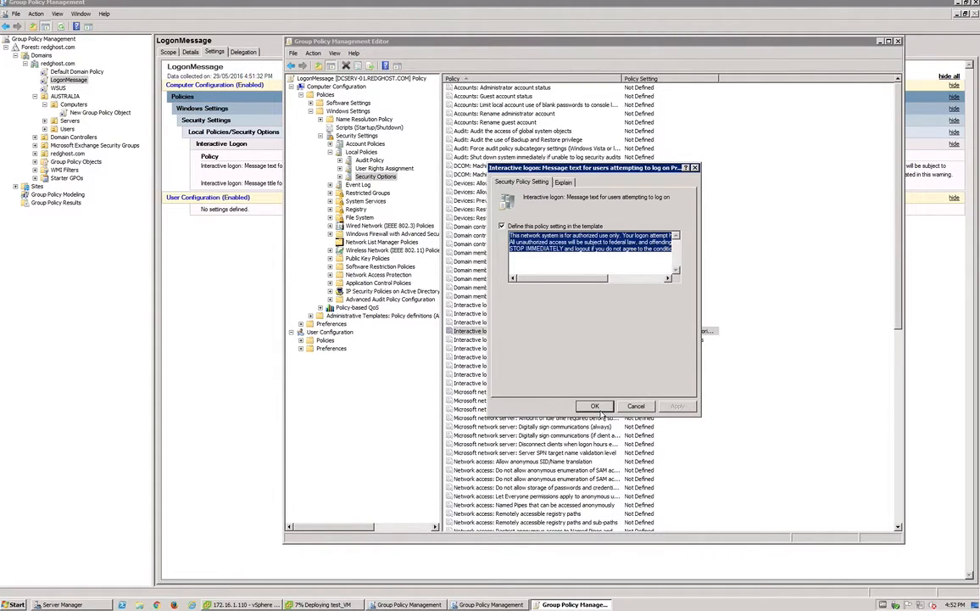
left_click(596, 406)
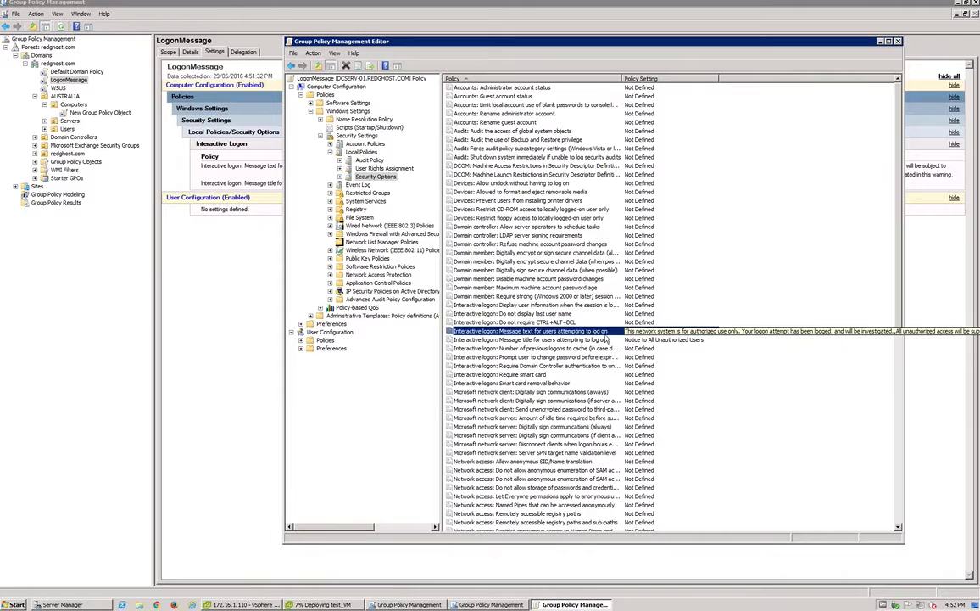
left_click(543, 340)
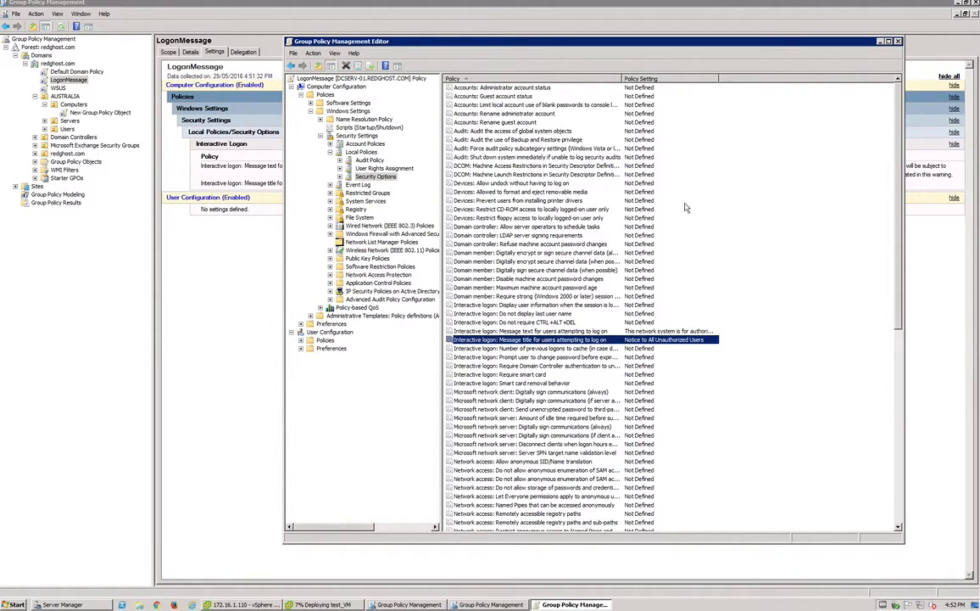
left_click(899, 42)
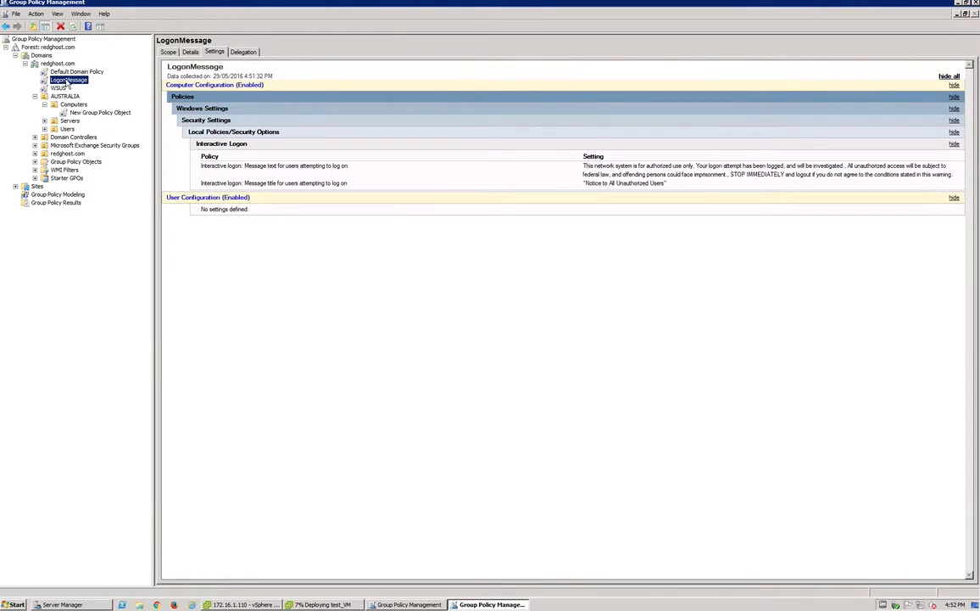
- Review the LogonMessage GPO's details, its available GPO status options and its scope
left_click(185, 54)
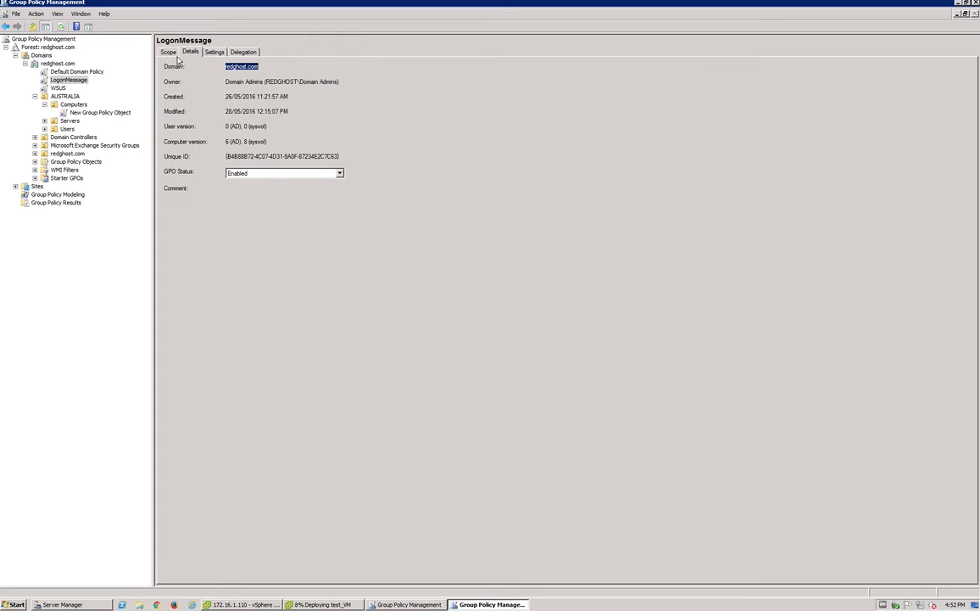
left_click(242, 174)
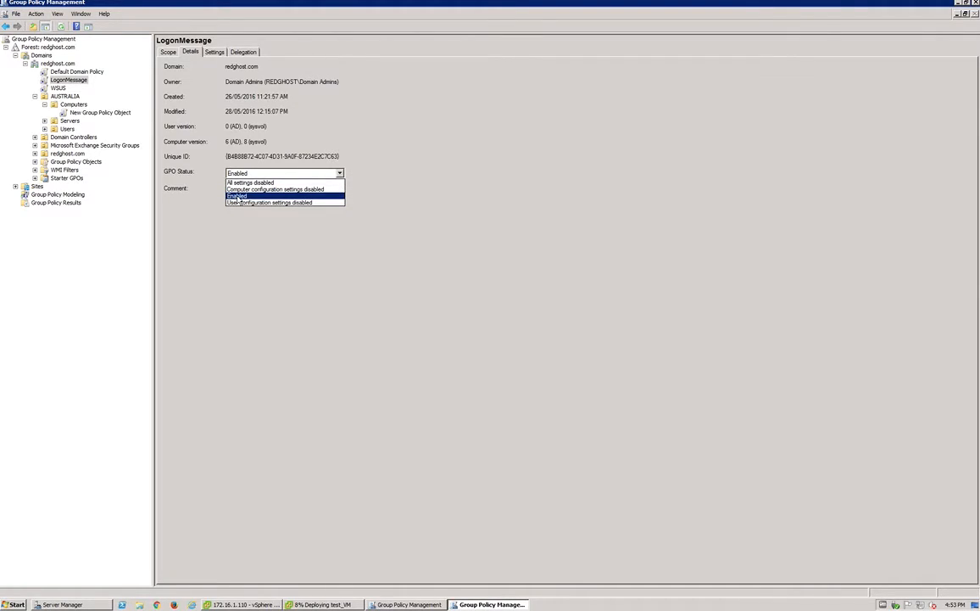
left_click(325, 254)
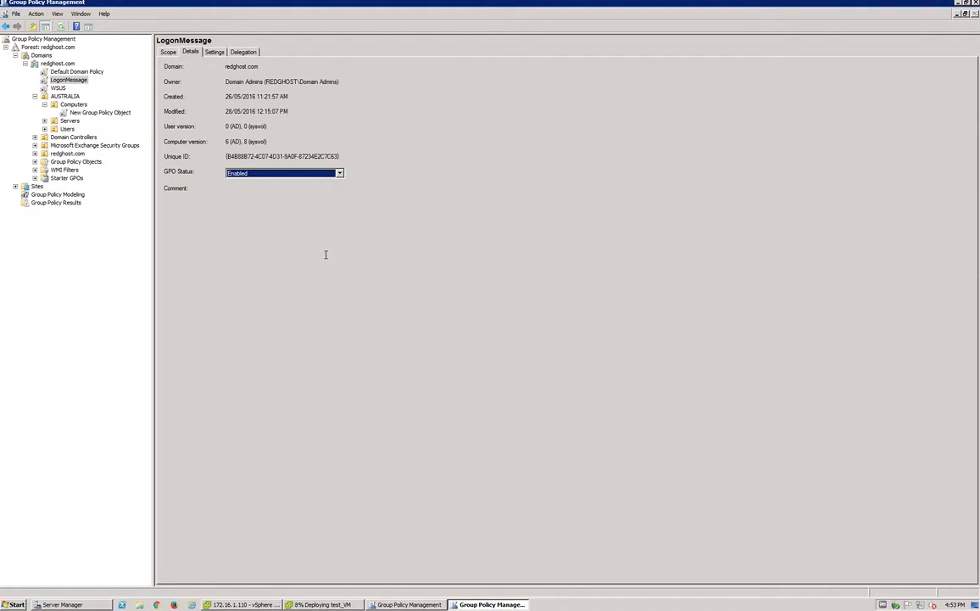
left_click(167, 53)
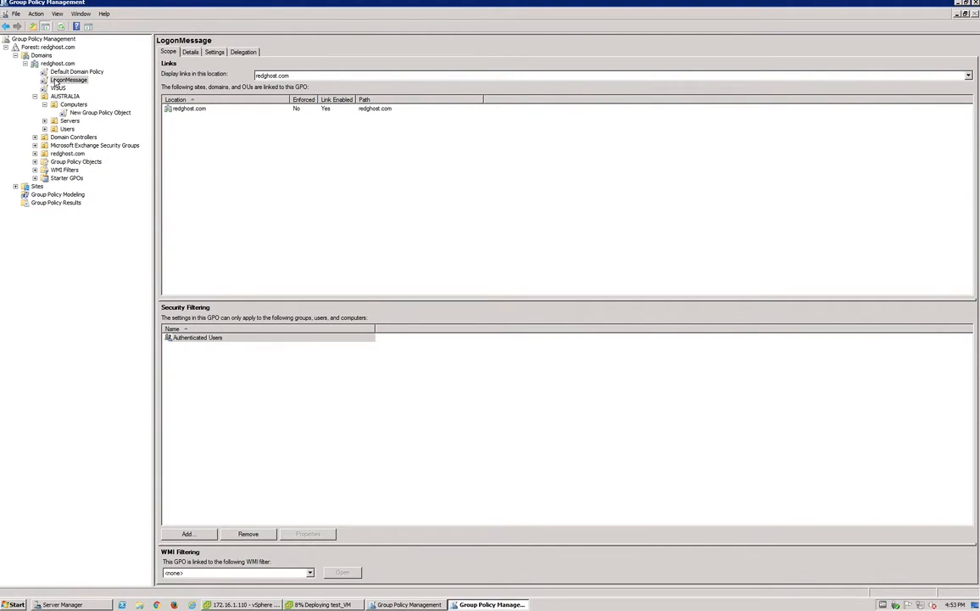
left_click(188, 52)
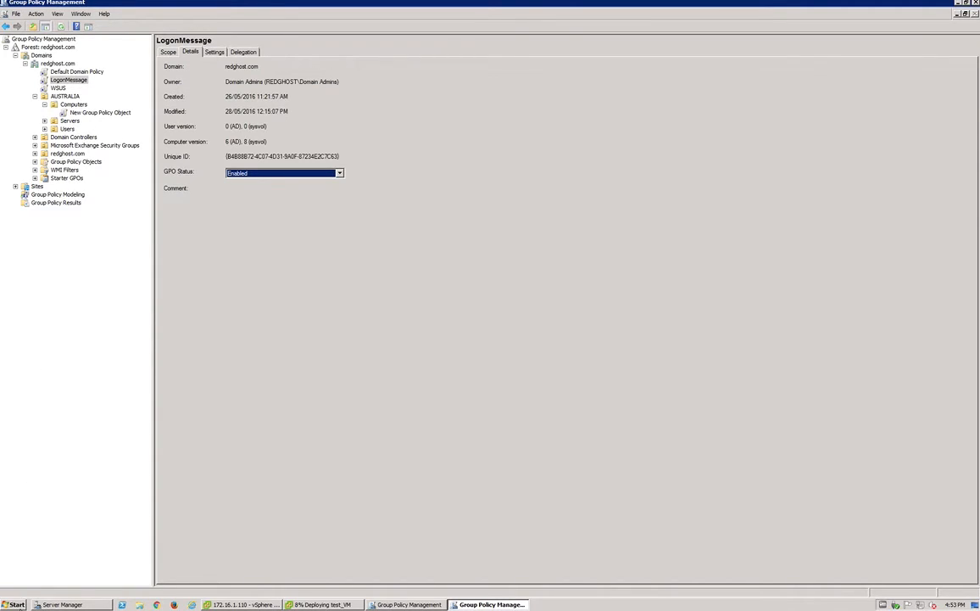
- Open Command Prompt and force a Group Policy refresh with gpupdate /force
left_click(15, 604)
left_click(51, 392)
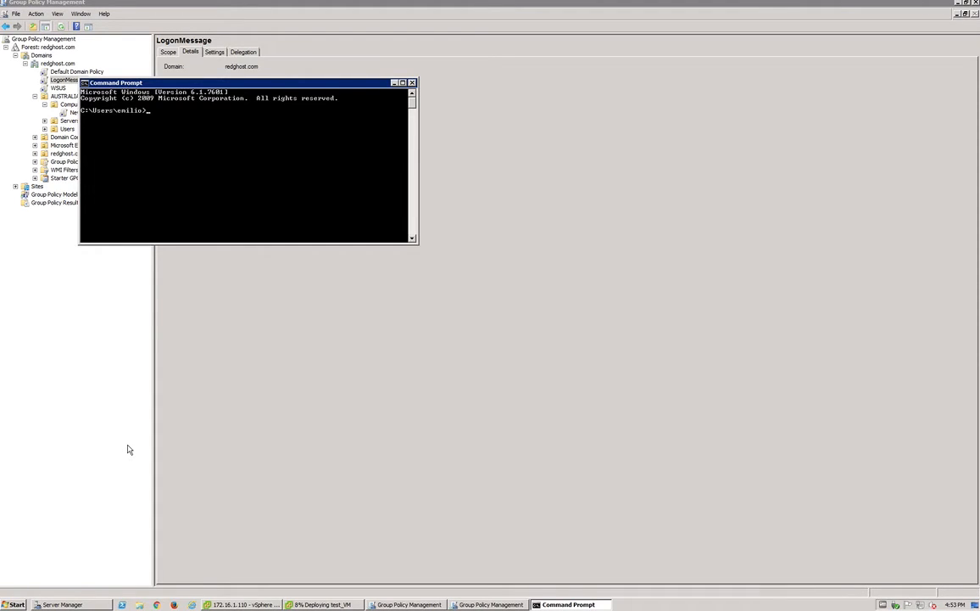
type("gpupdate /force")
key("Return")
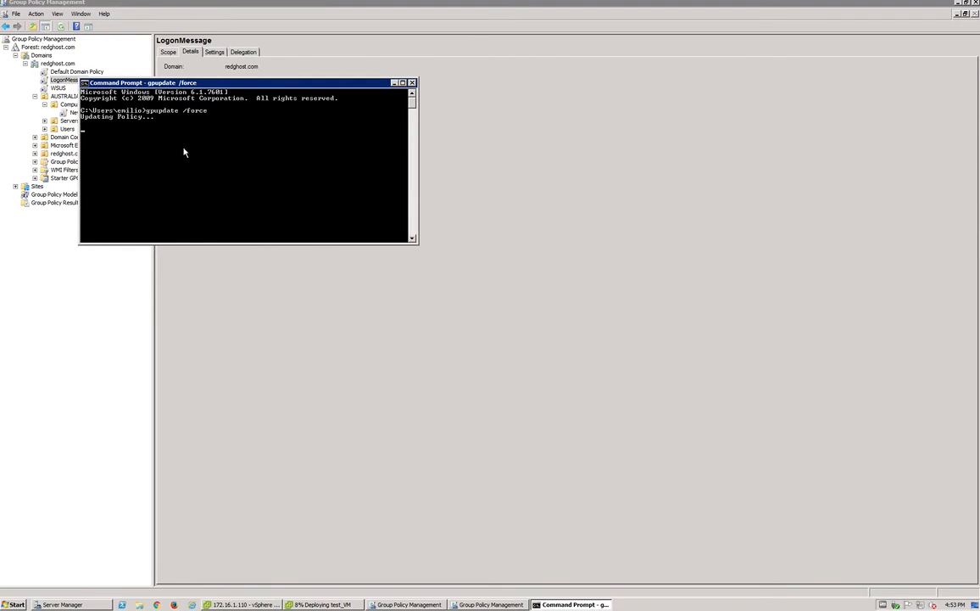
- Show the option to run Command Prompt as administrator, and close the Command Prompt window once the policy update finishes
left_click(17, 603)
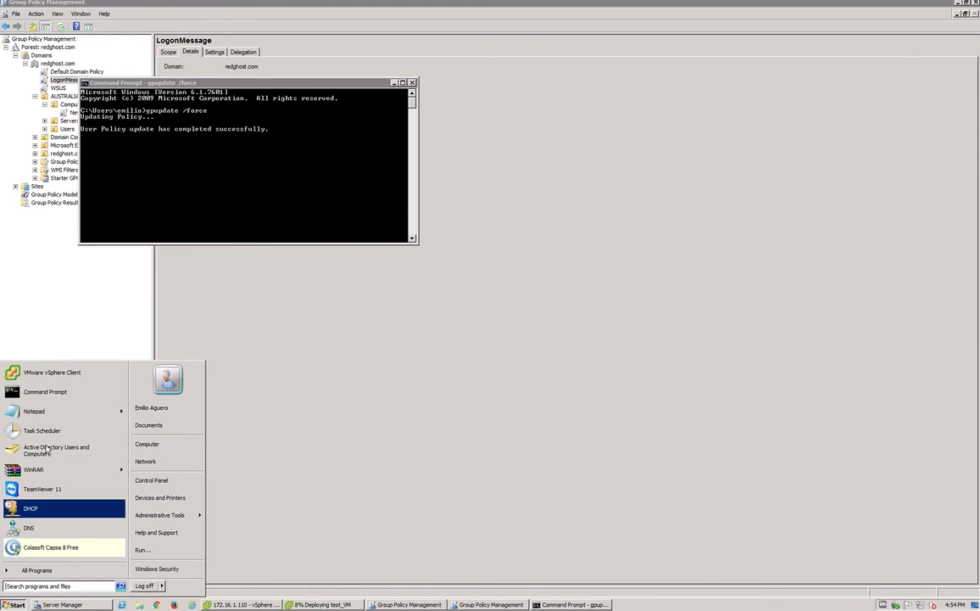
right_click(53, 392)
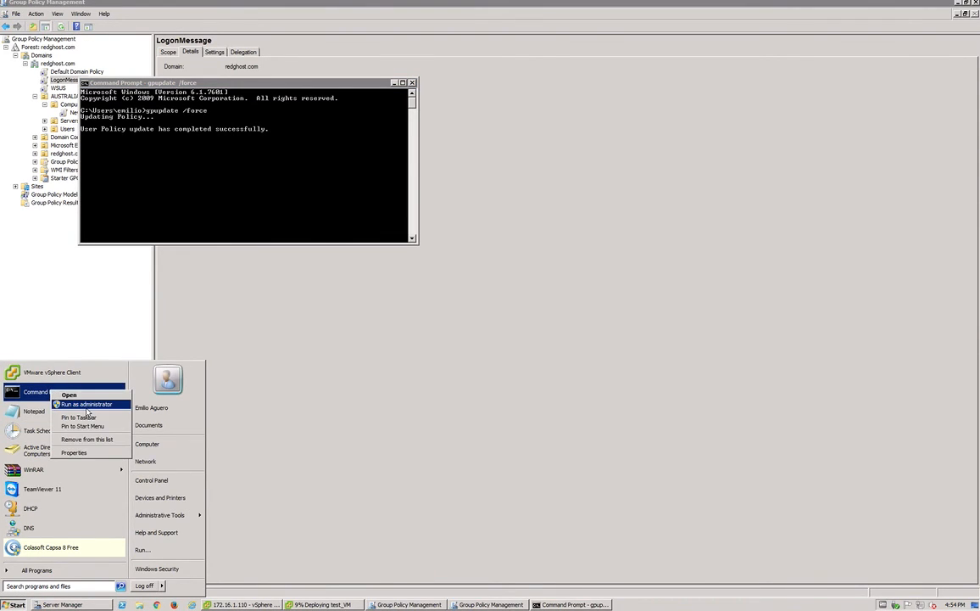
left_click(204, 110)
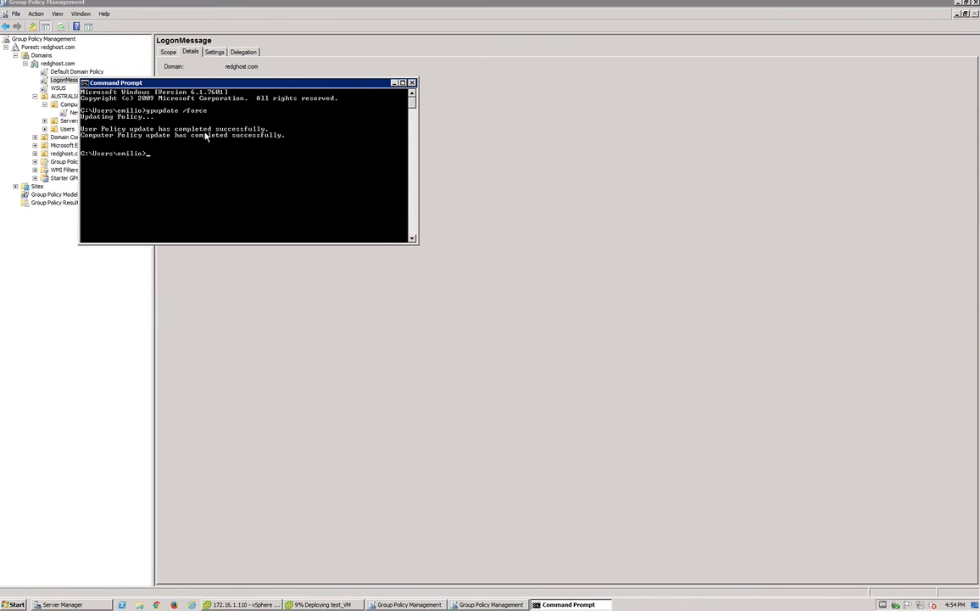
left_click(412, 82)
left_click(453, 190)
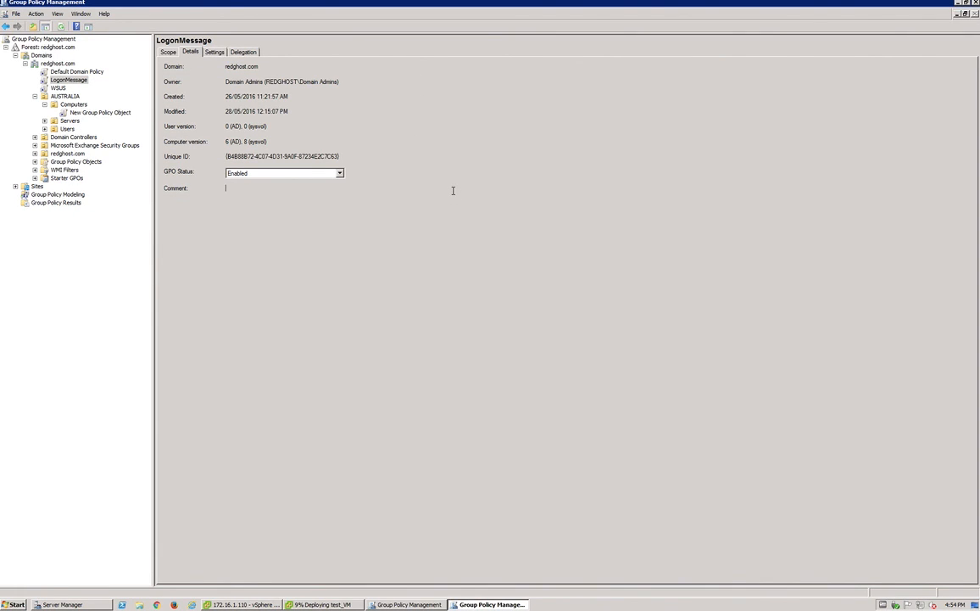